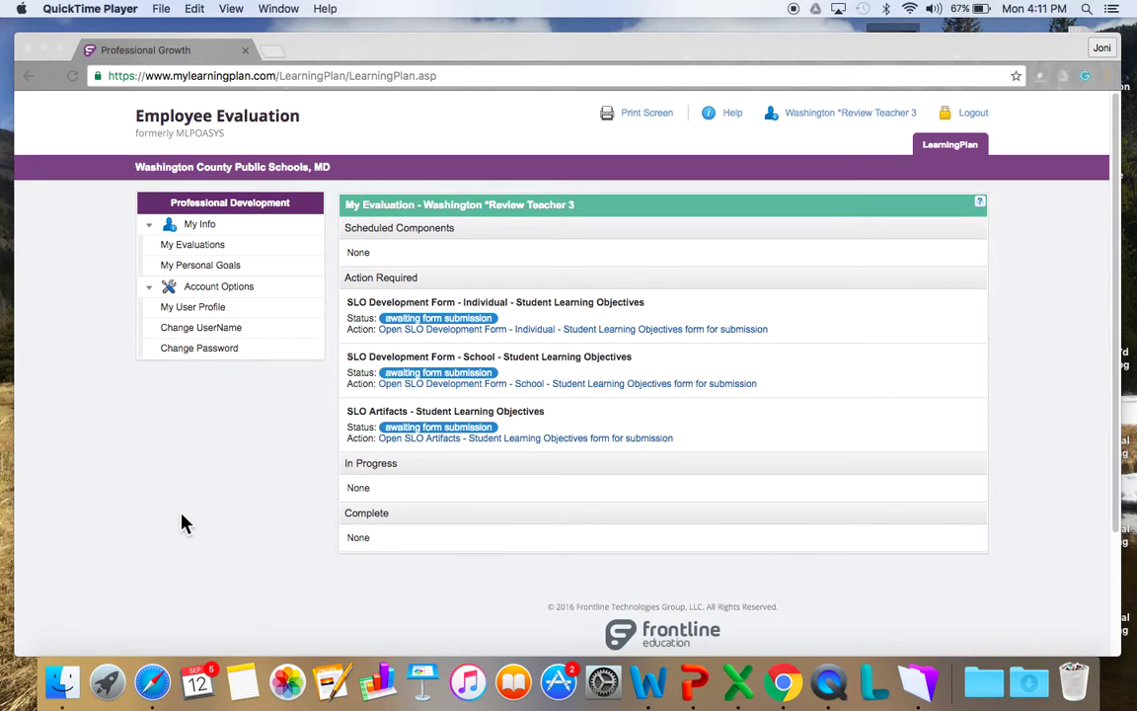
Step: Open the SLO Development Form - Individual for submission from the Action Required list
{"action": "left_click", "coordinate": [953, 161]}
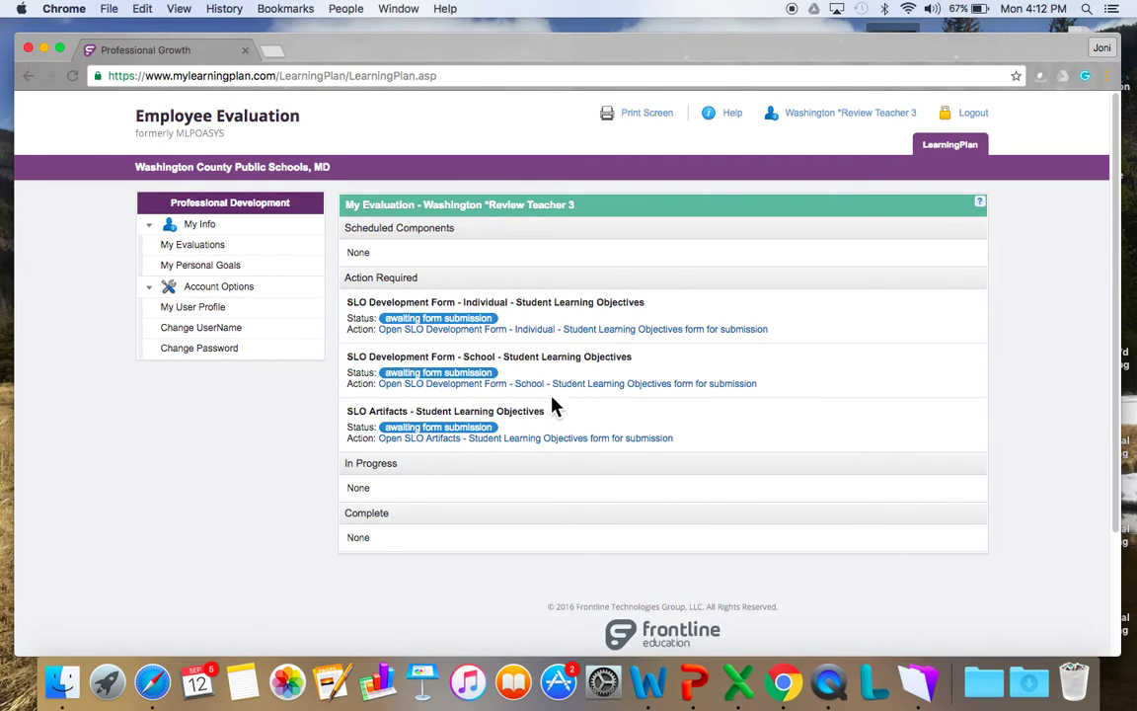
{"action": "left_click", "coordinate": [488, 331]}
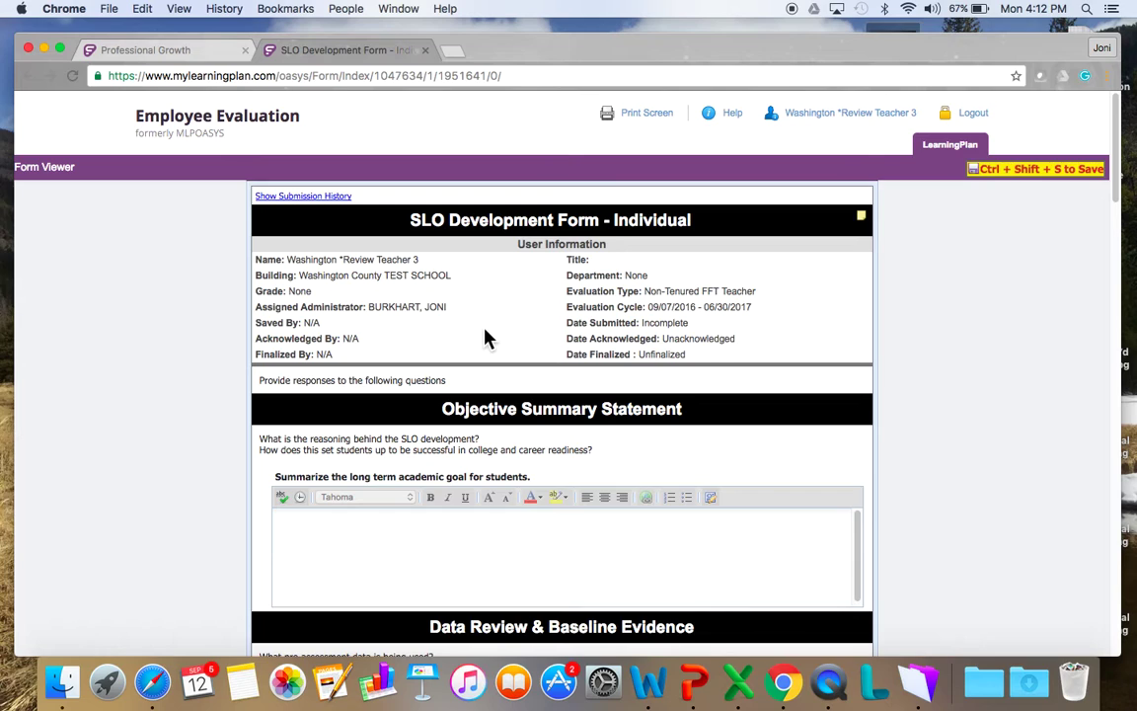
Step: Examine the form's sections from the Objective Summary Statement down to the Artifacts and Electronic Signature areas
{"action": "scroll", "coordinate": [484, 338], "scroll_direction": "down", "scroll_amount": 2}
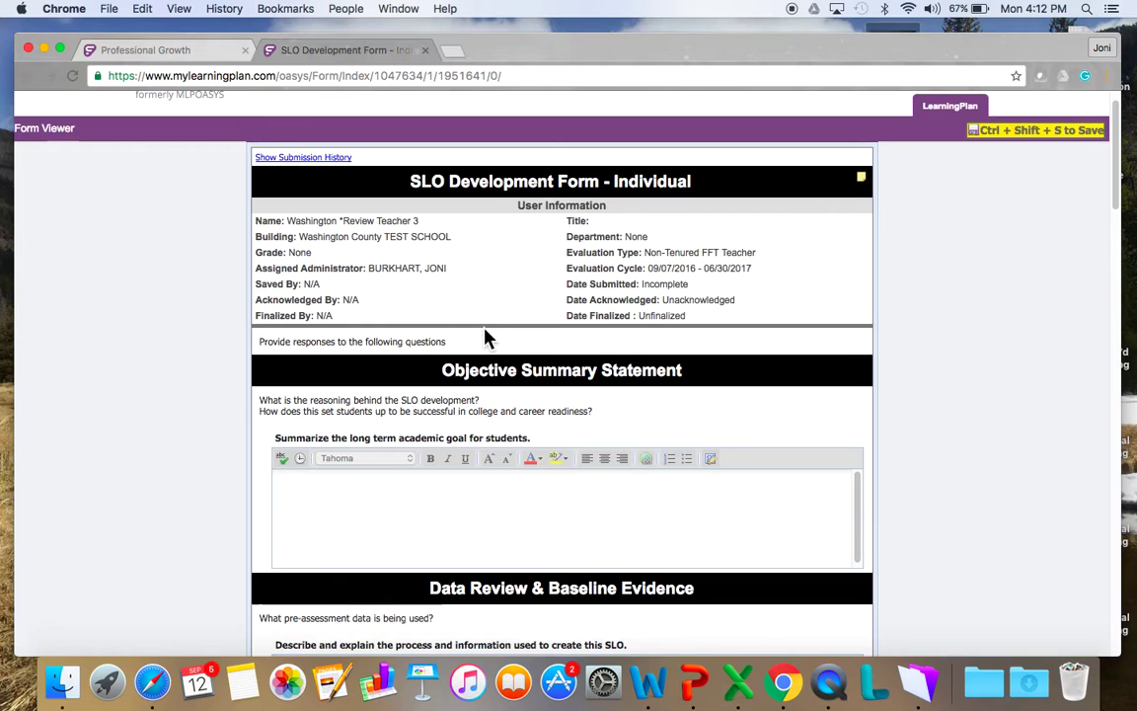
{"action": "scroll", "coordinate": [486, 338], "scroll_direction": "down", "scroll_amount": 5}
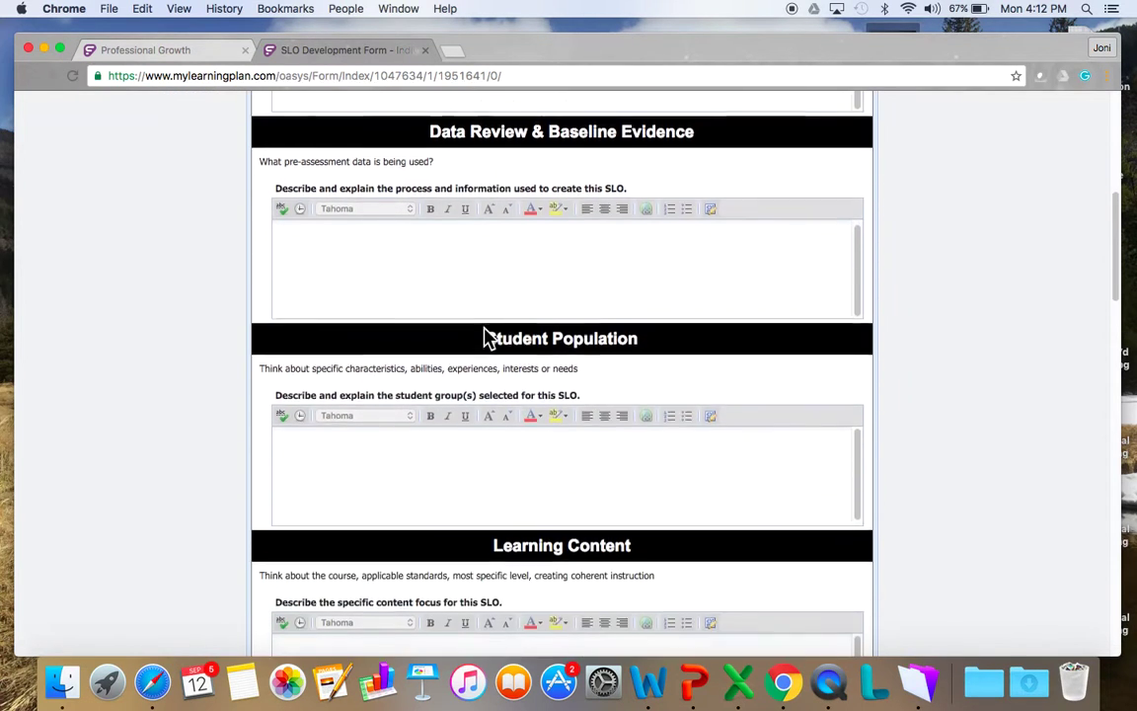
{"action": "scroll", "coordinate": [486, 338], "scroll_direction": "down", "scroll_amount": 8}
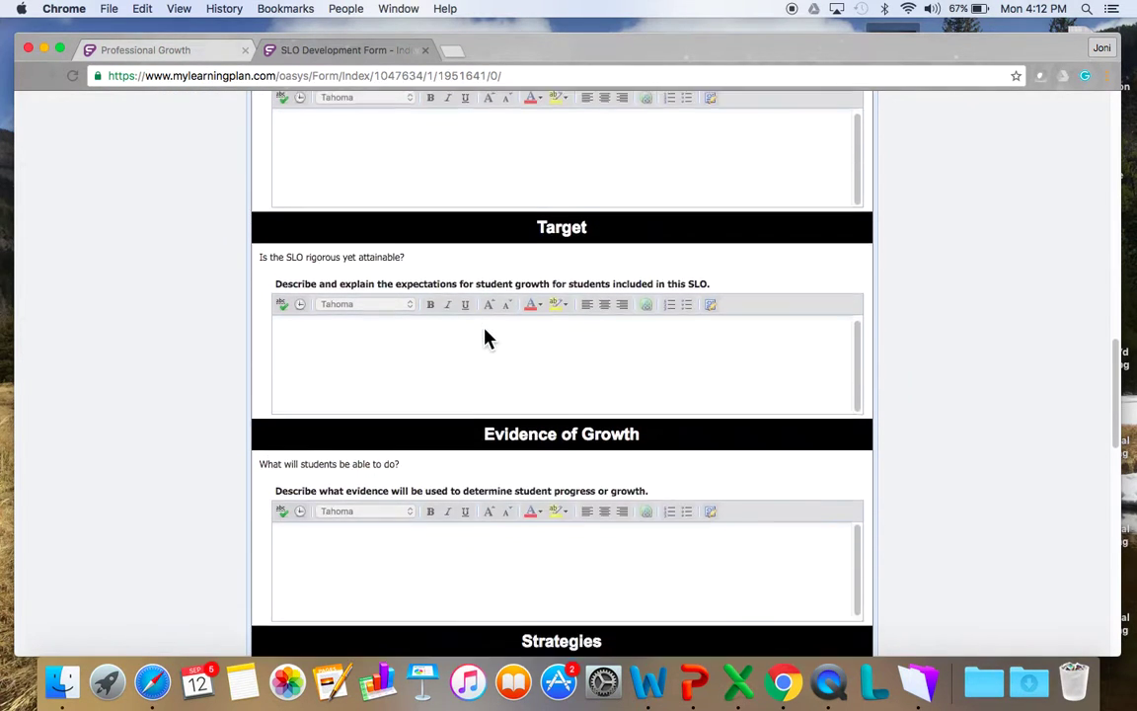
{"action": "scroll", "coordinate": [486, 338], "scroll_direction": "down", "scroll_amount": 5}
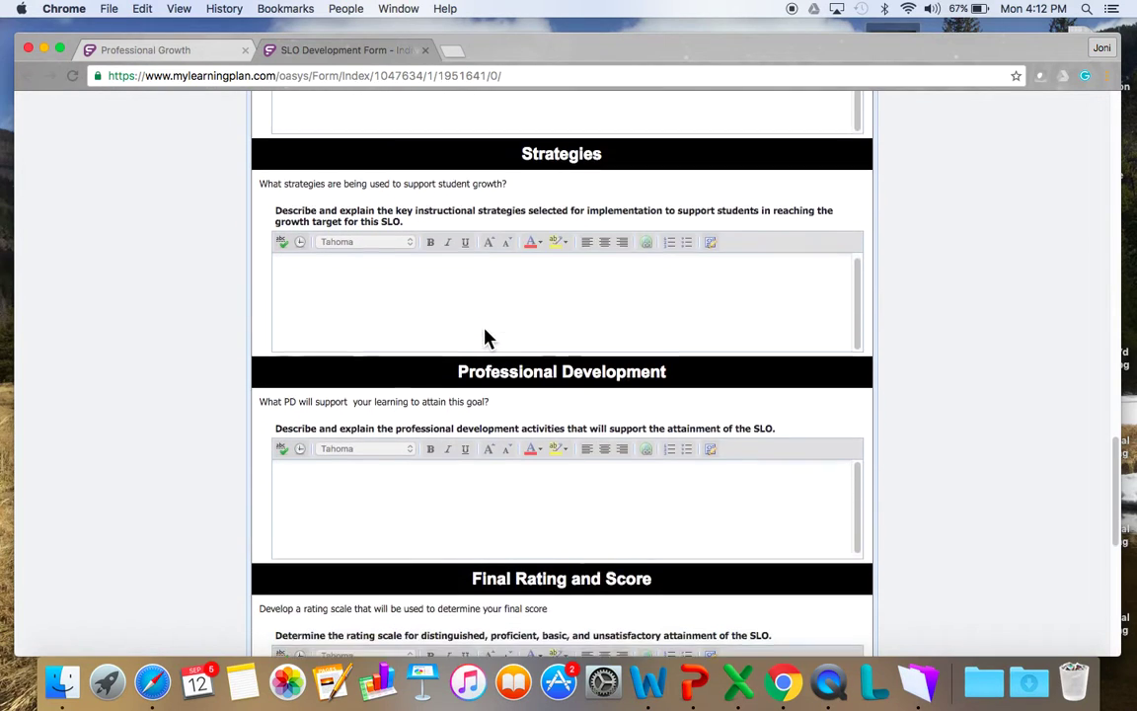
{"action": "scroll", "coordinate": [485, 338], "scroll_direction": "down", "scroll_amount": 3}
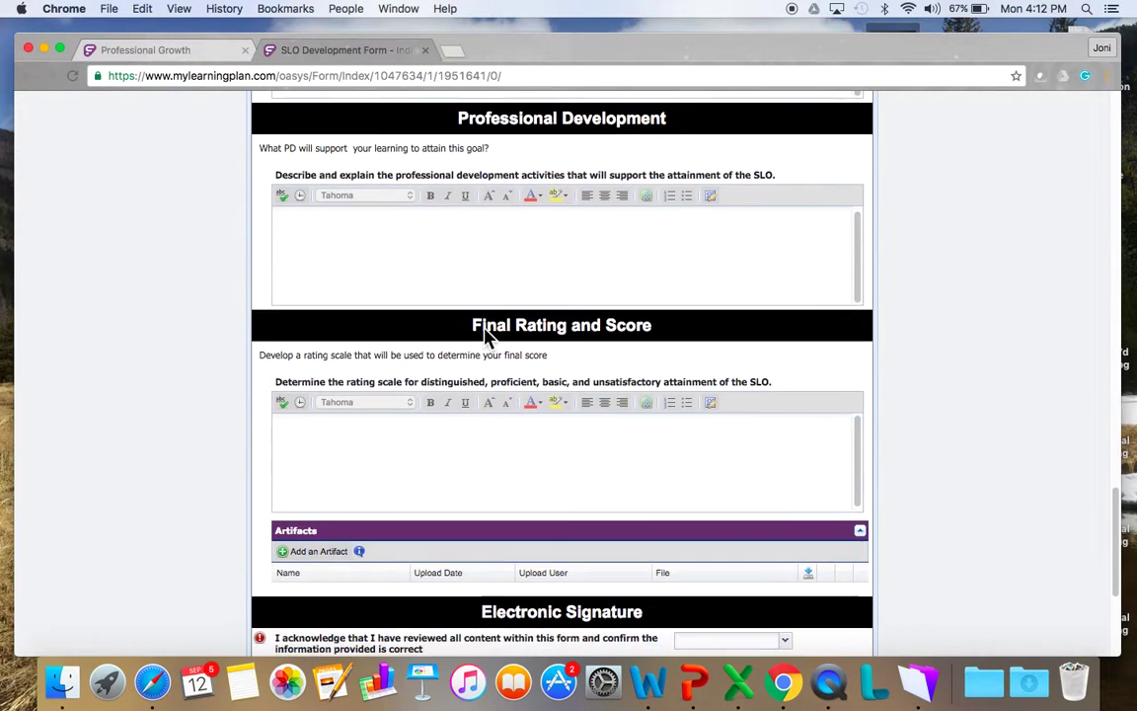
{"action": "scroll", "coordinate": [486, 338], "scroll_direction": "down", "scroll_amount": 1}
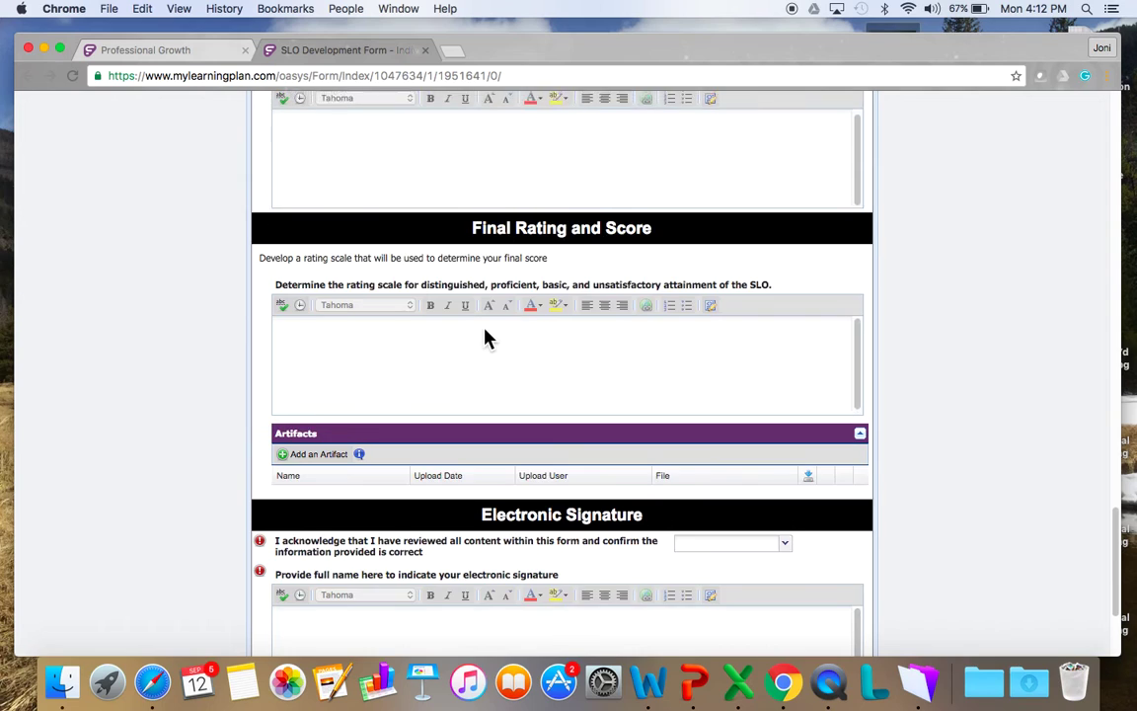
{"action": "scroll", "coordinate": [486, 337], "scroll_direction": "up", "scroll_amount": 1}
{"action": "scroll", "coordinate": [486, 338], "scroll_direction": "down", "scroll_amount": 2}
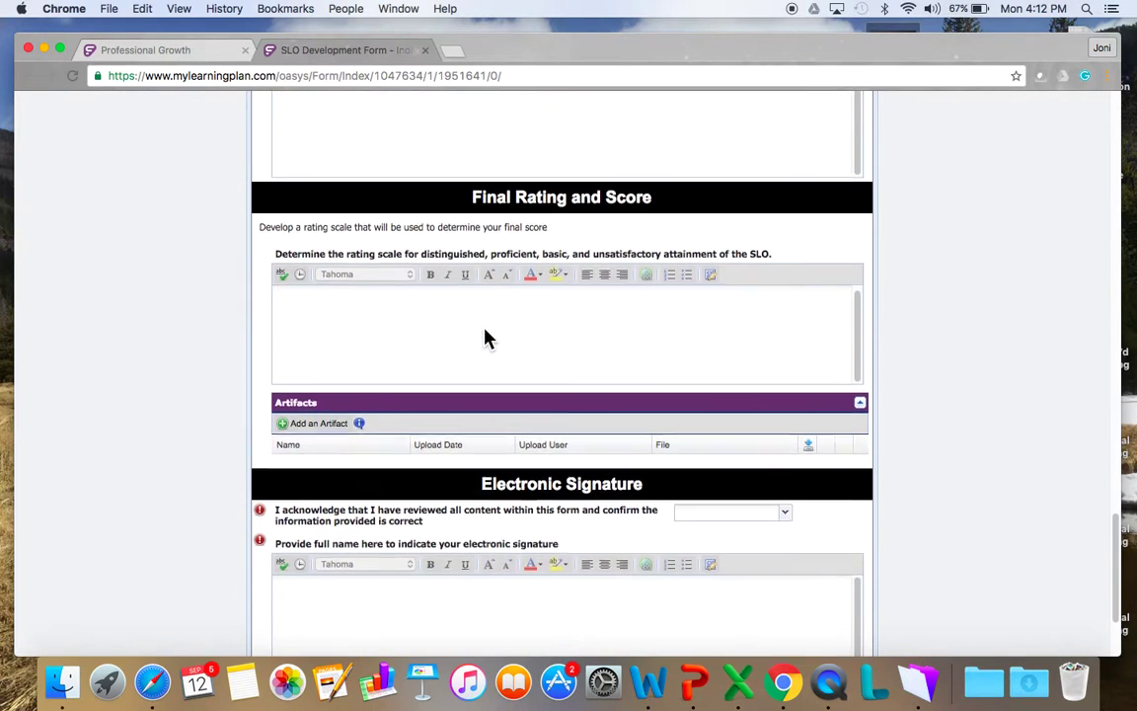
{"action": "scroll", "coordinate": [484, 337], "scroll_direction": "down", "scroll_amount": 2}
{"action": "scroll", "coordinate": [477, 317], "scroll_direction": "up", "scroll_amount": 1}
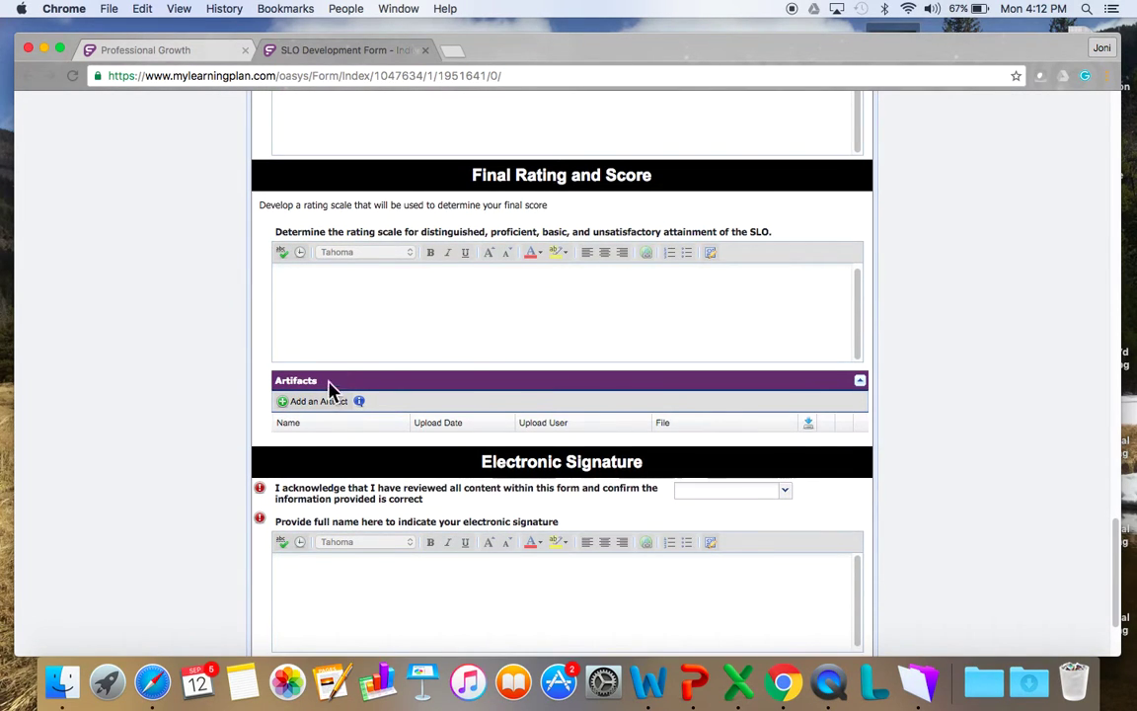
Step: Start a new artifact on the form and name it "SLO Individual Form_Washington Teacher3"
{"action": "left_click", "coordinate": [329, 407]}
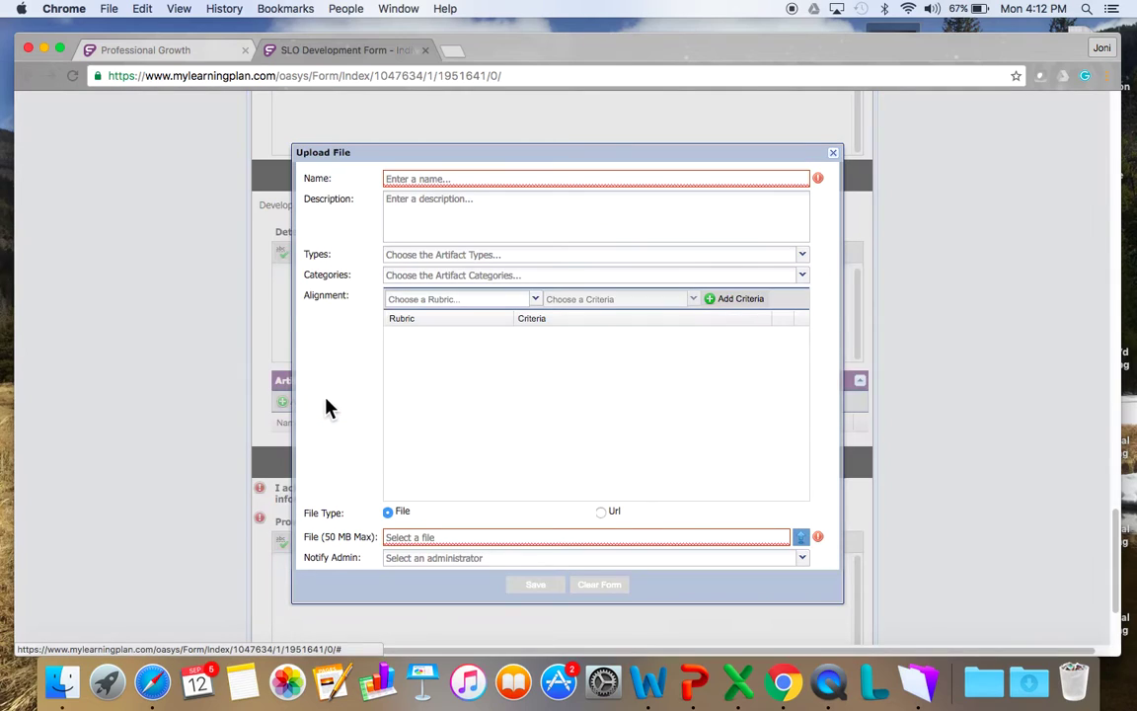
{"action": "left_click", "coordinate": [441, 178]}
{"action": "type", "text": "SLO Ind"}
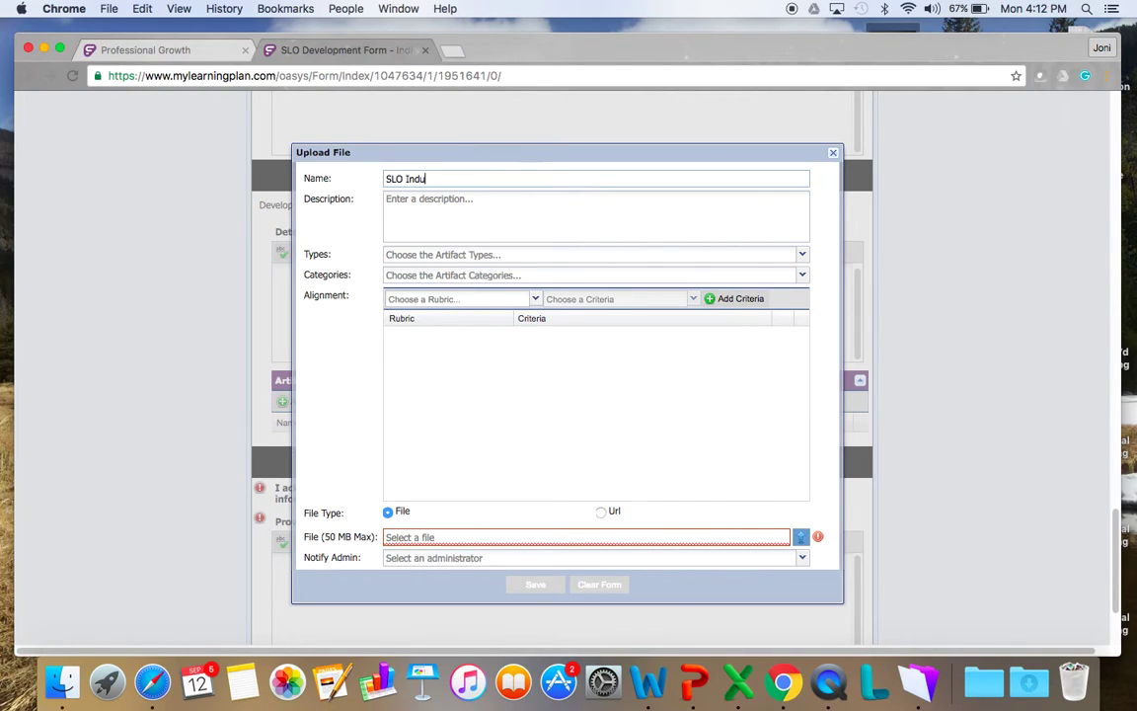
{"action": "type", "text": "ividual Form_Washington "}
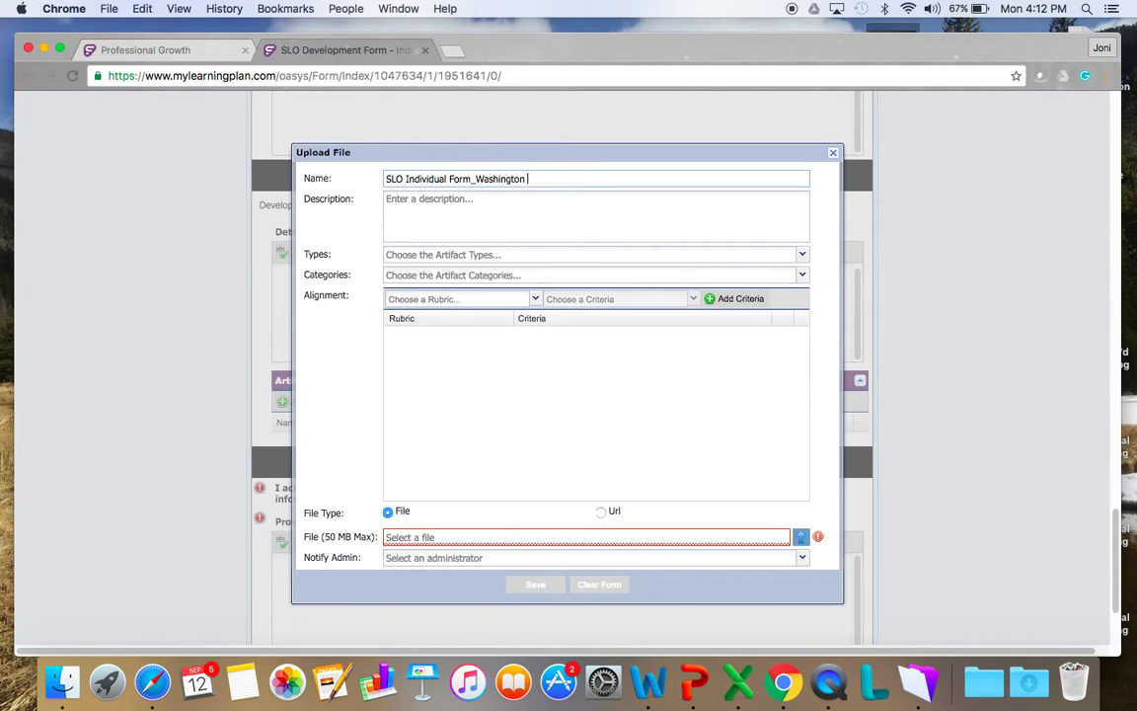
{"action": "type", "text": "Teacher3"}
Step: Attach WCPSTeacherSLOForm-2016_17 from the Desktop to the artifact and save the upload
{"action": "left_click", "coordinate": [801, 538]}
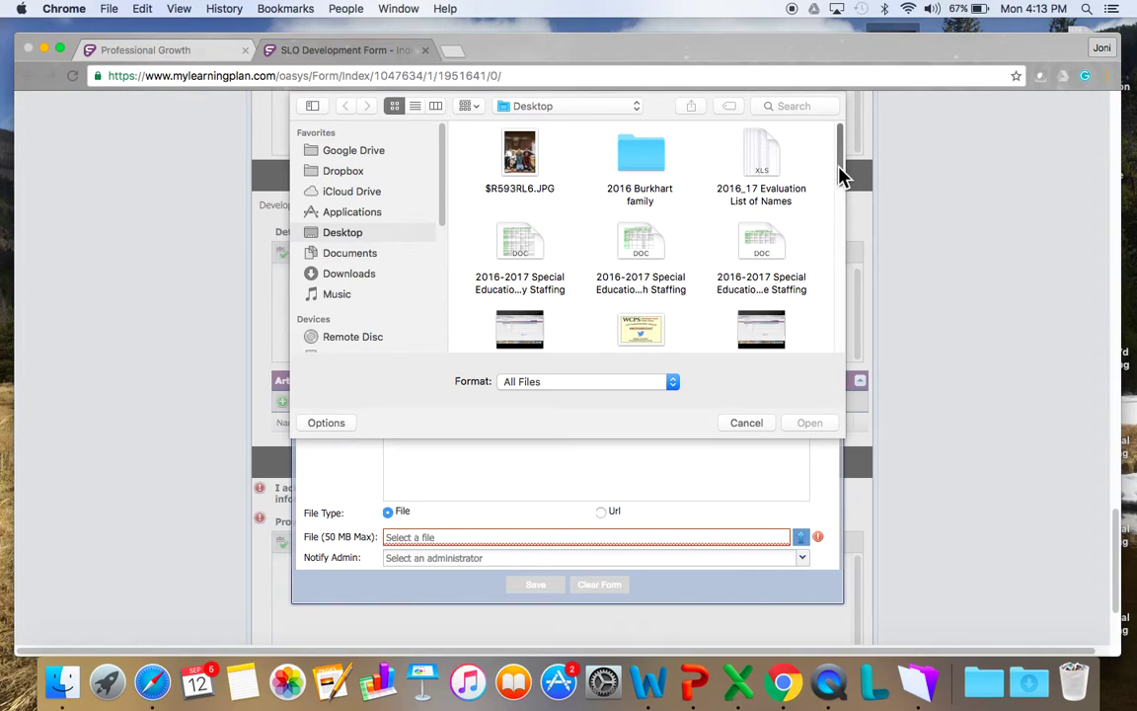
{"action": "left_click_drag", "start_coordinate": [842, 170], "coordinate": [860, 359]}
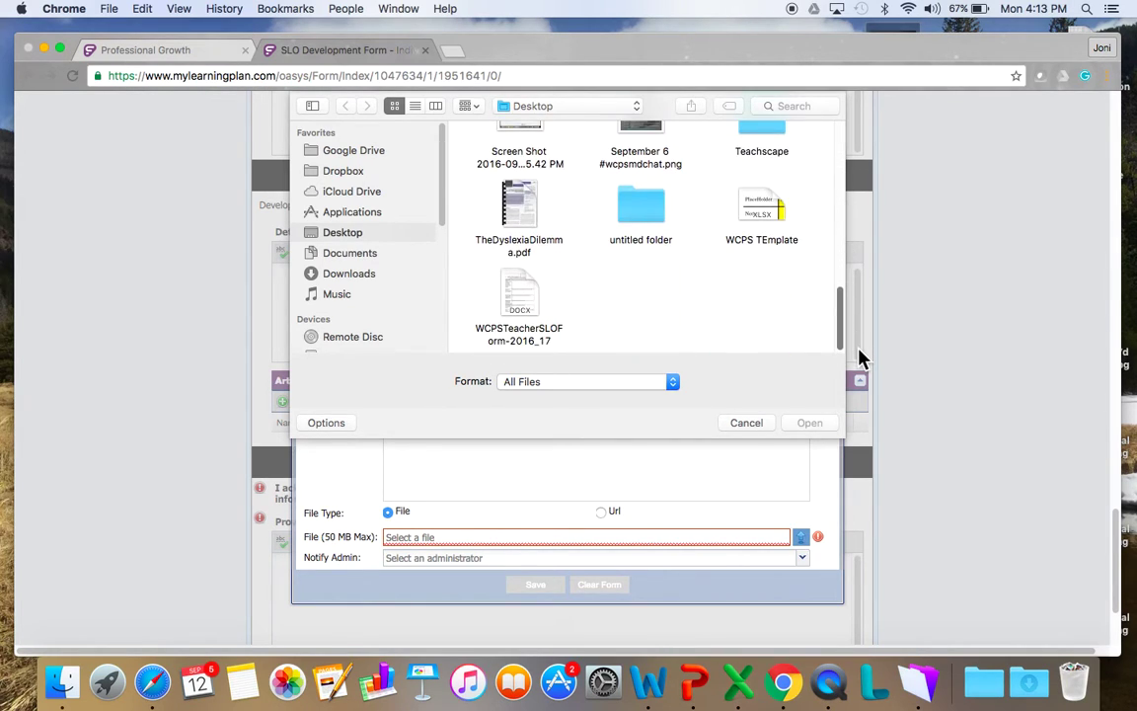
{"action": "left_click", "coordinate": [517, 298]}
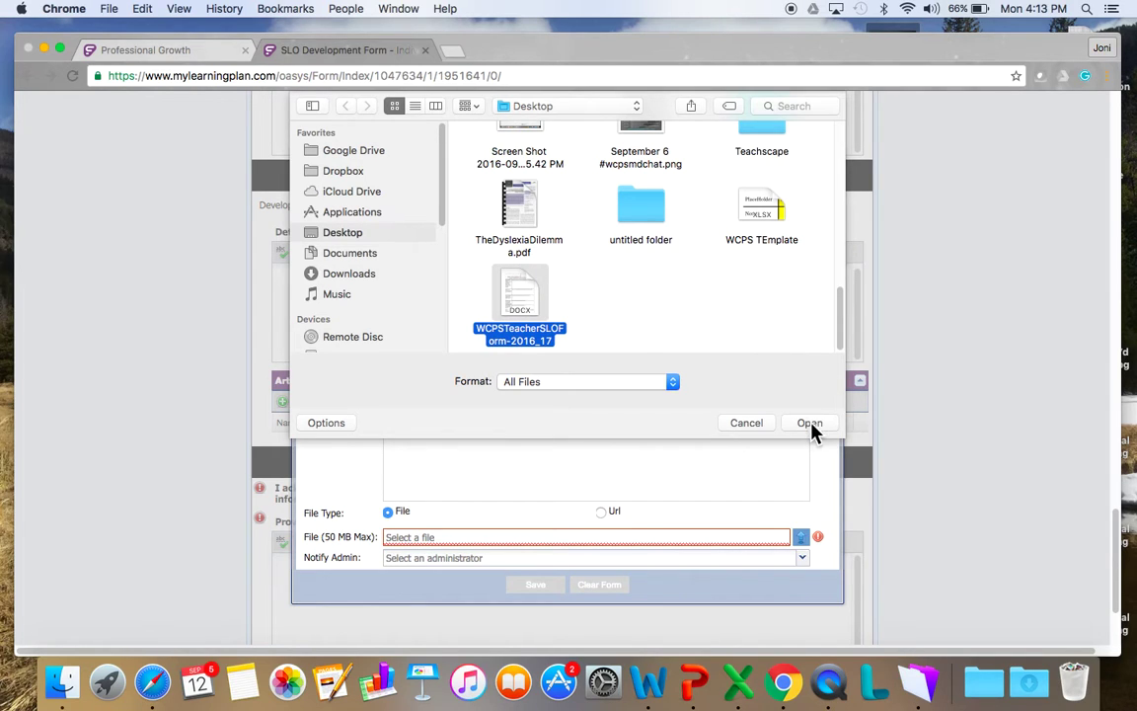
{"action": "left_click", "coordinate": [811, 423]}
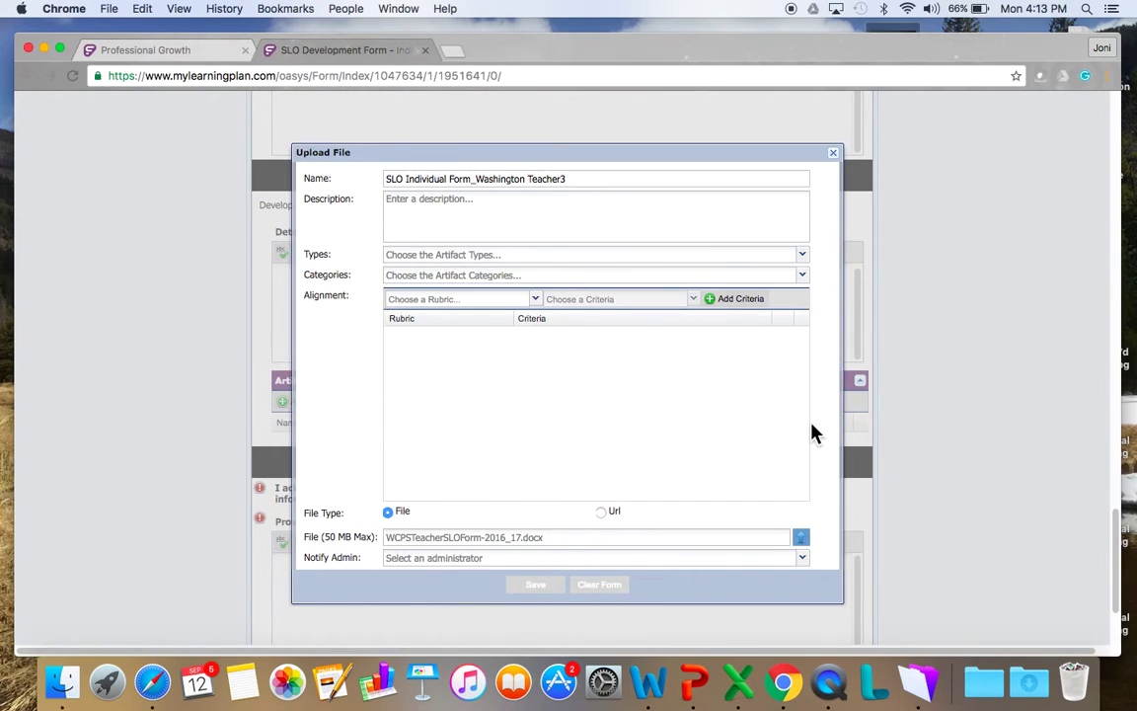
{"action": "left_click", "coordinate": [537, 587]}
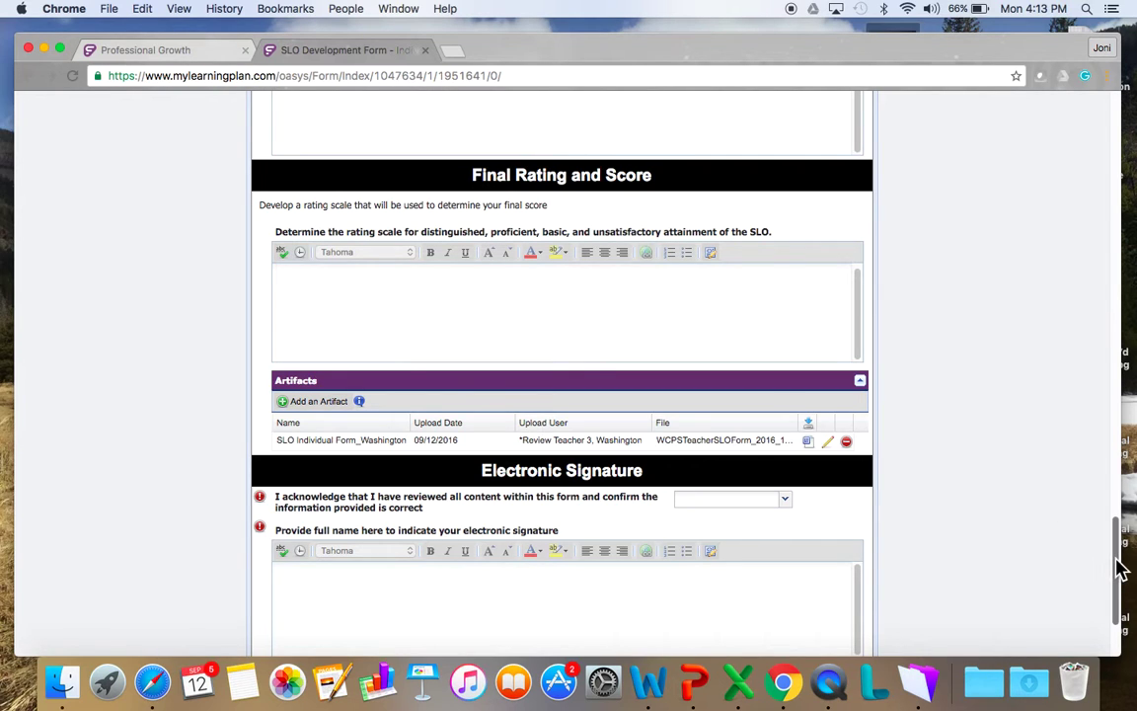
Step: Review the form's text response fields, from the long-term academic goal summary through the final rating scale
{"action": "left_click_drag", "start_coordinate": [1120, 567], "coordinate": [1111, 138]}
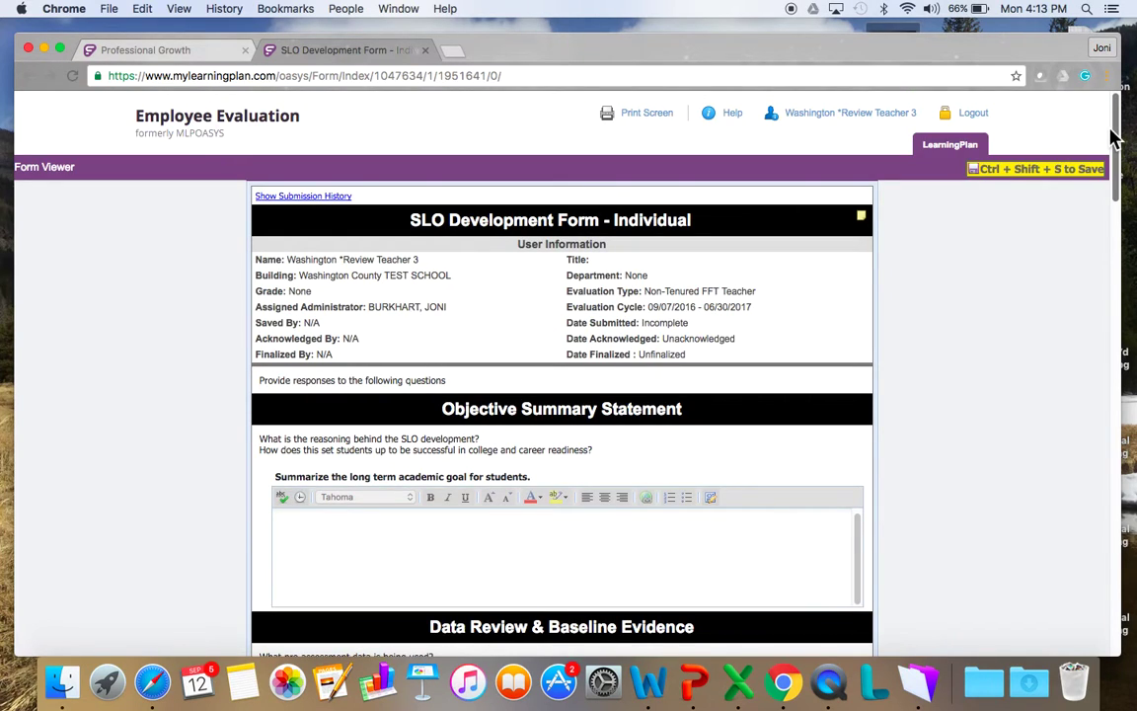
{"action": "left_click", "coordinate": [334, 530]}
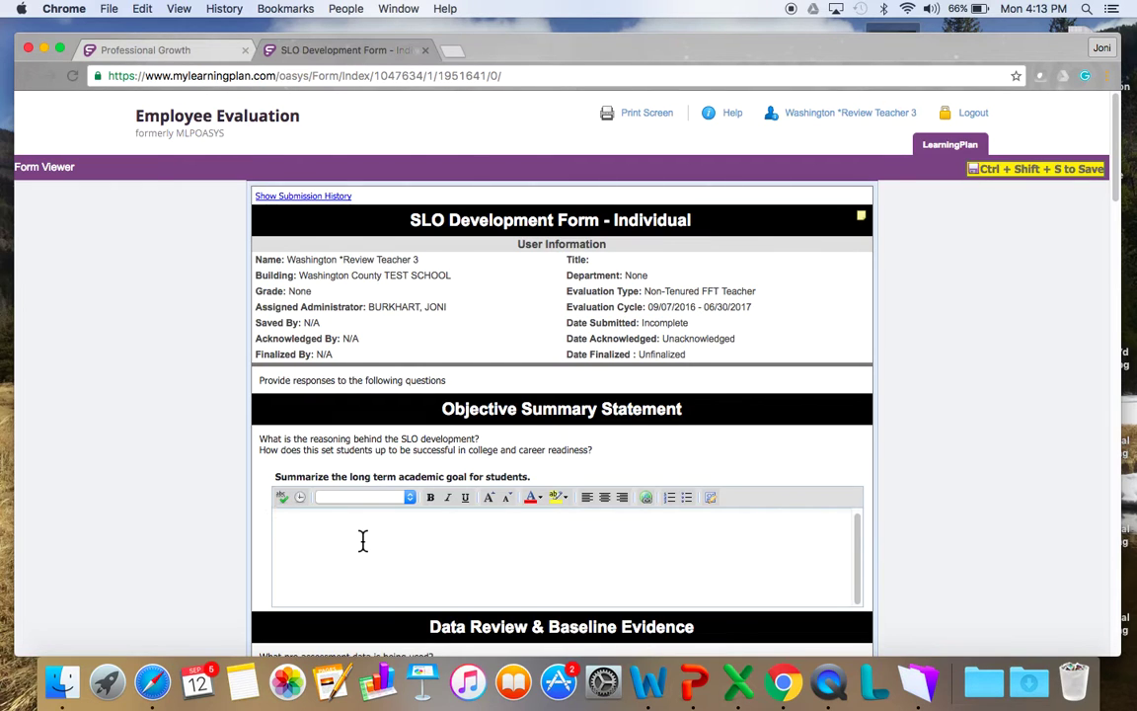
{"action": "scroll", "coordinate": [363, 540], "scroll_direction": "down", "scroll_amount": 5}
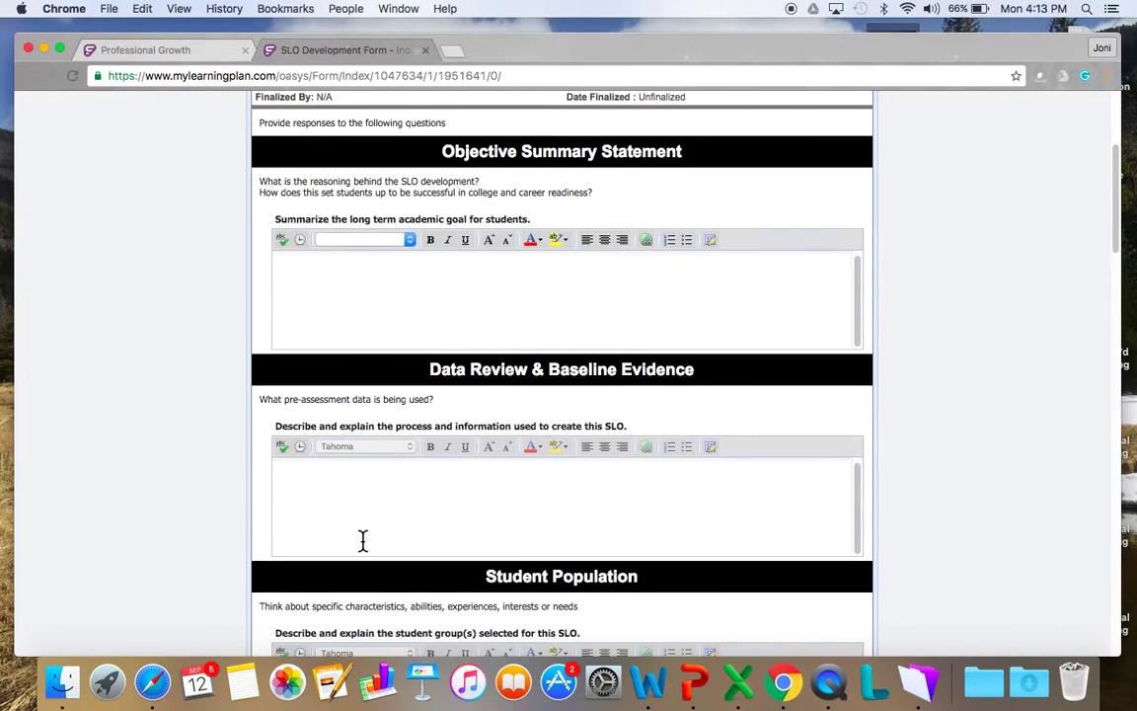
{"action": "scroll", "coordinate": [362, 540], "scroll_direction": "down", "scroll_amount": 2}
{"action": "scroll", "coordinate": [362, 540], "scroll_direction": "up", "scroll_amount": 5}
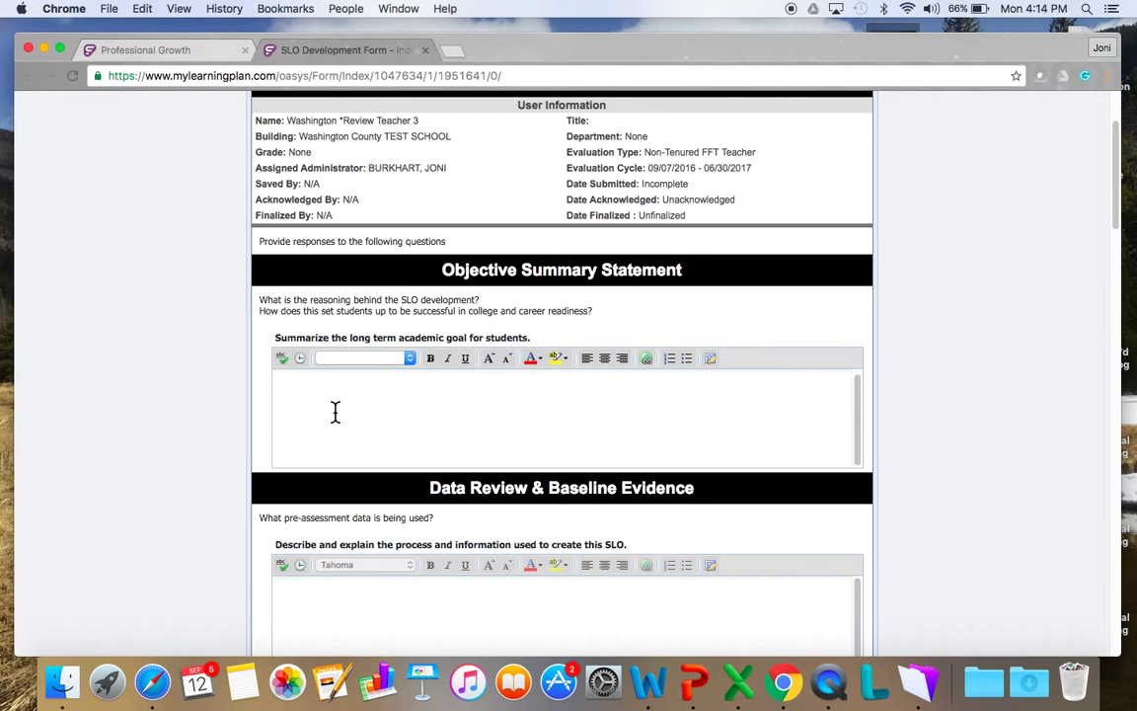
{"action": "scroll", "coordinate": [334, 412], "scroll_direction": "down", "scroll_amount": 10}
{"action": "scroll", "coordinate": [335, 411], "scroll_direction": "down", "scroll_amount": 20}
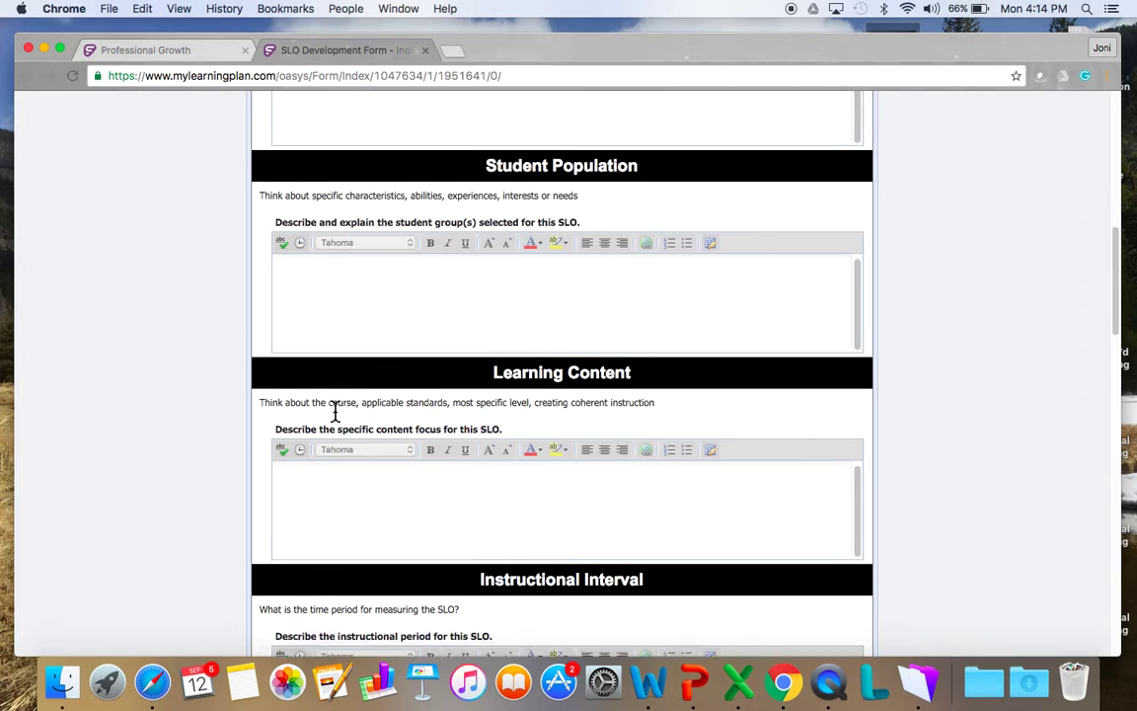
{"action": "scroll", "coordinate": [335, 420], "scroll_direction": "down", "scroll_amount": 12}
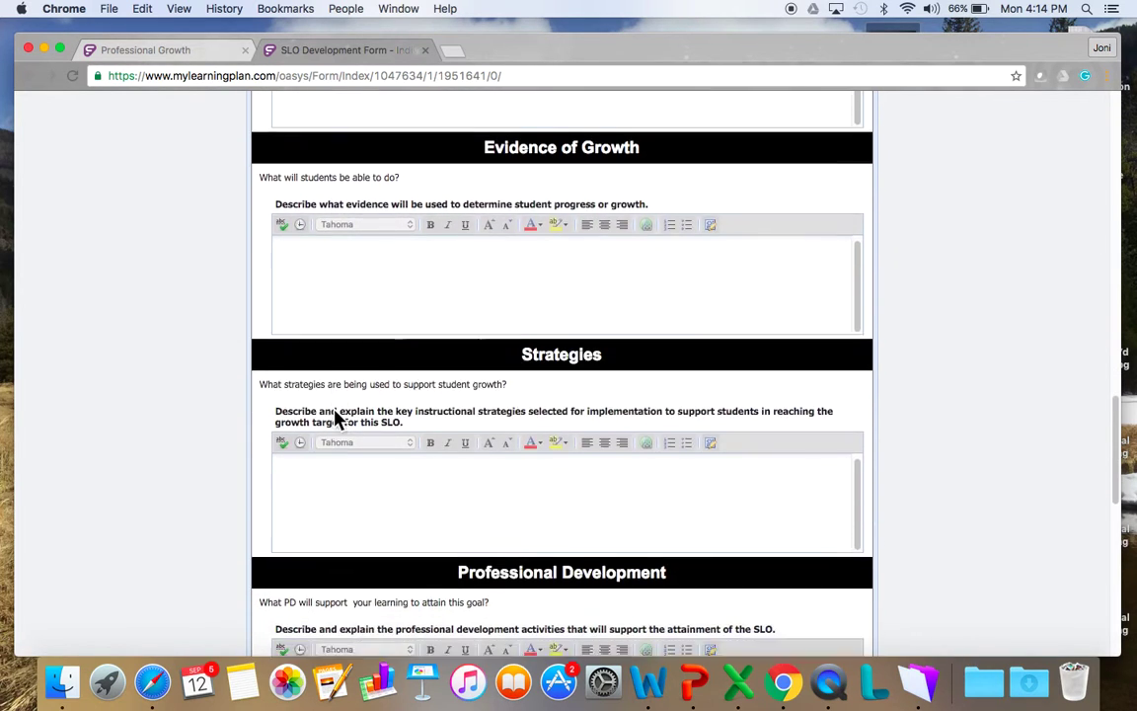
{"action": "scroll", "coordinate": [335, 420], "scroll_direction": "down", "scroll_amount": 9}
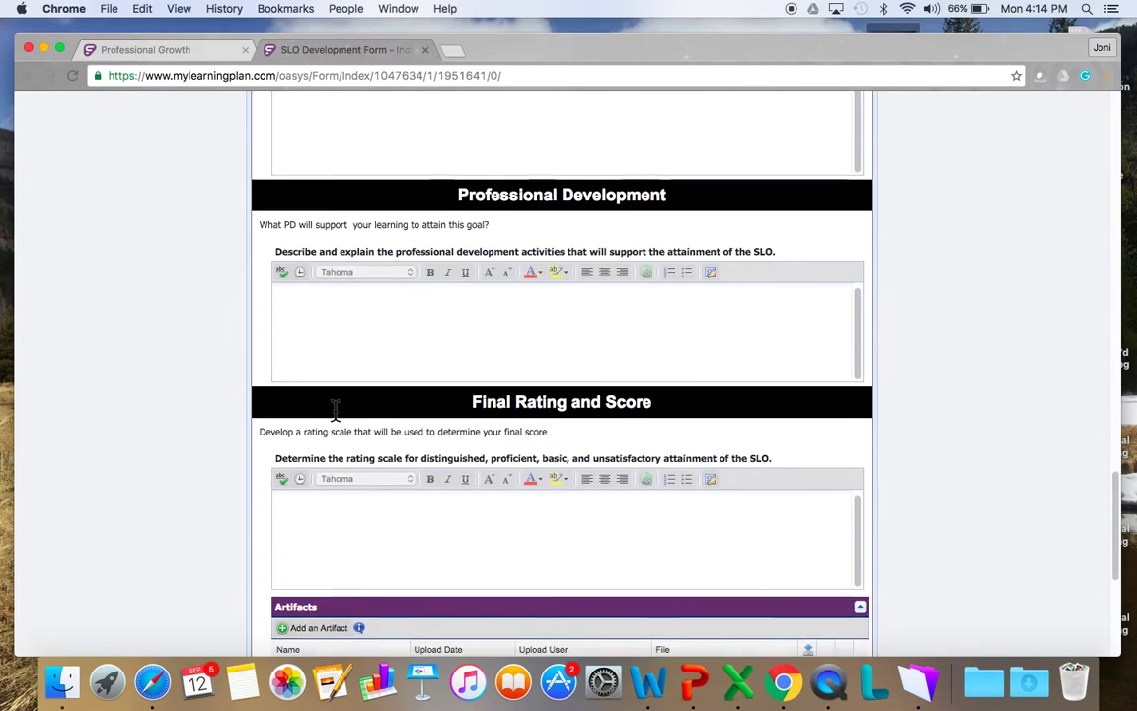
{"action": "scroll", "coordinate": [335, 413], "scroll_direction": "down", "scroll_amount": 3}
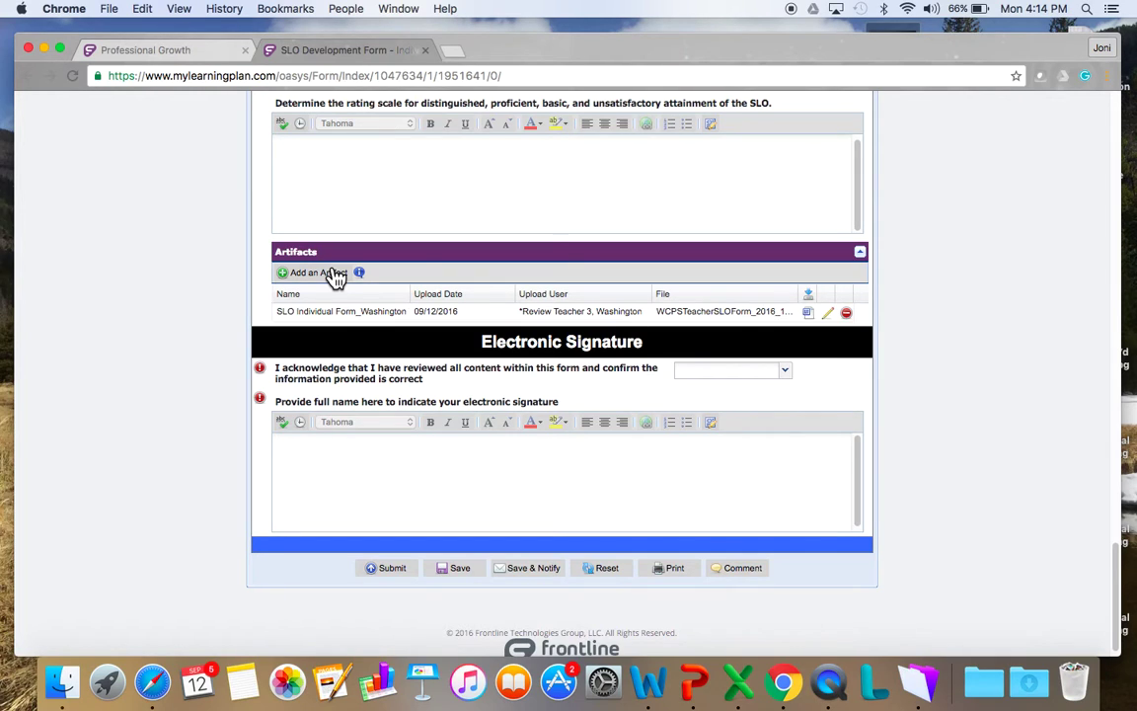
{"action": "left_click", "coordinate": [372, 161]}
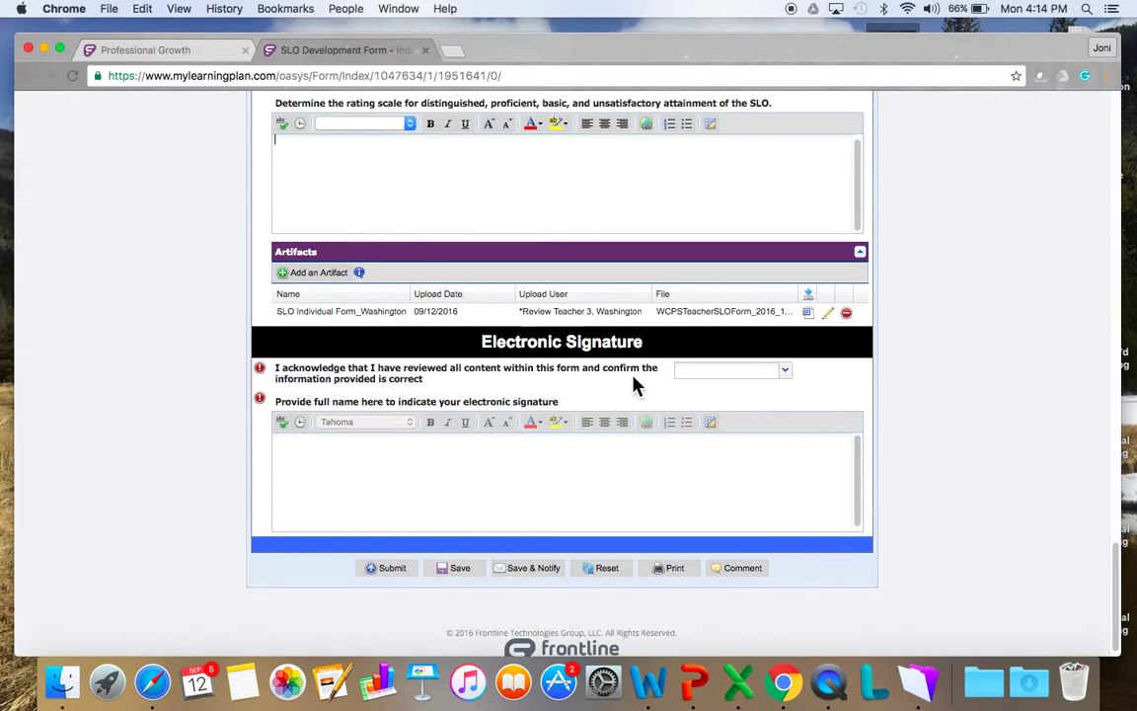
Step: Answer Yes to the content acknowledgement and enter the teacher's full name as the electronic signature
{"action": "left_click", "coordinate": [785, 374]}
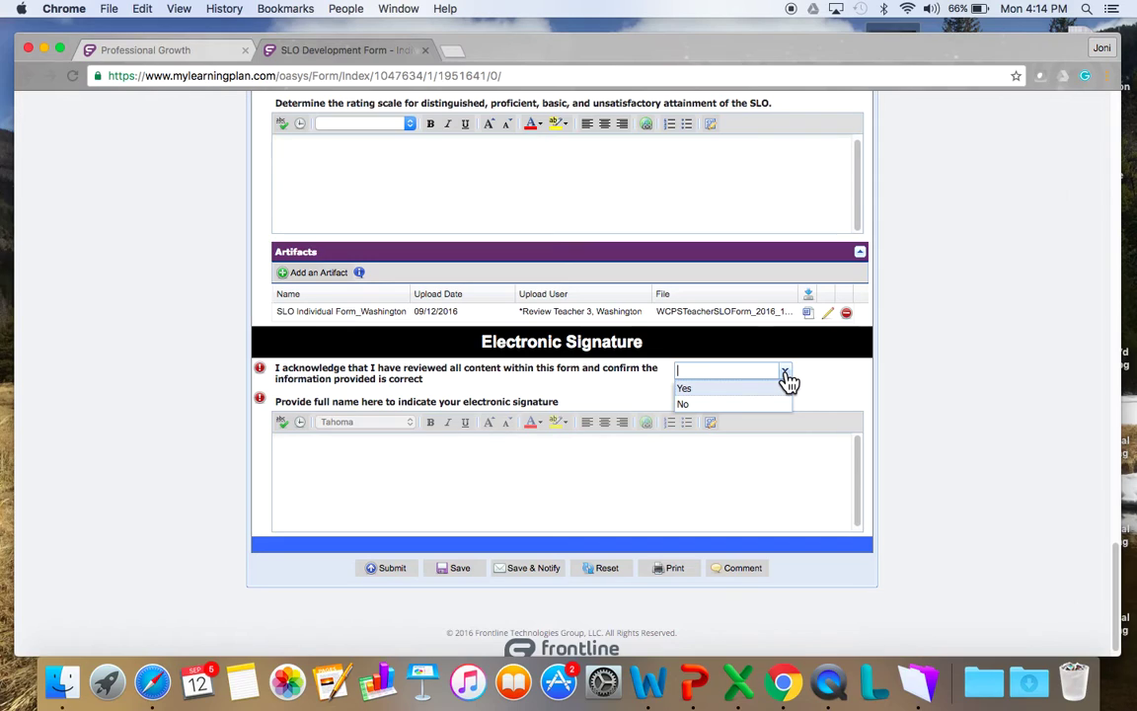
{"action": "left_click", "coordinate": [747, 389]}
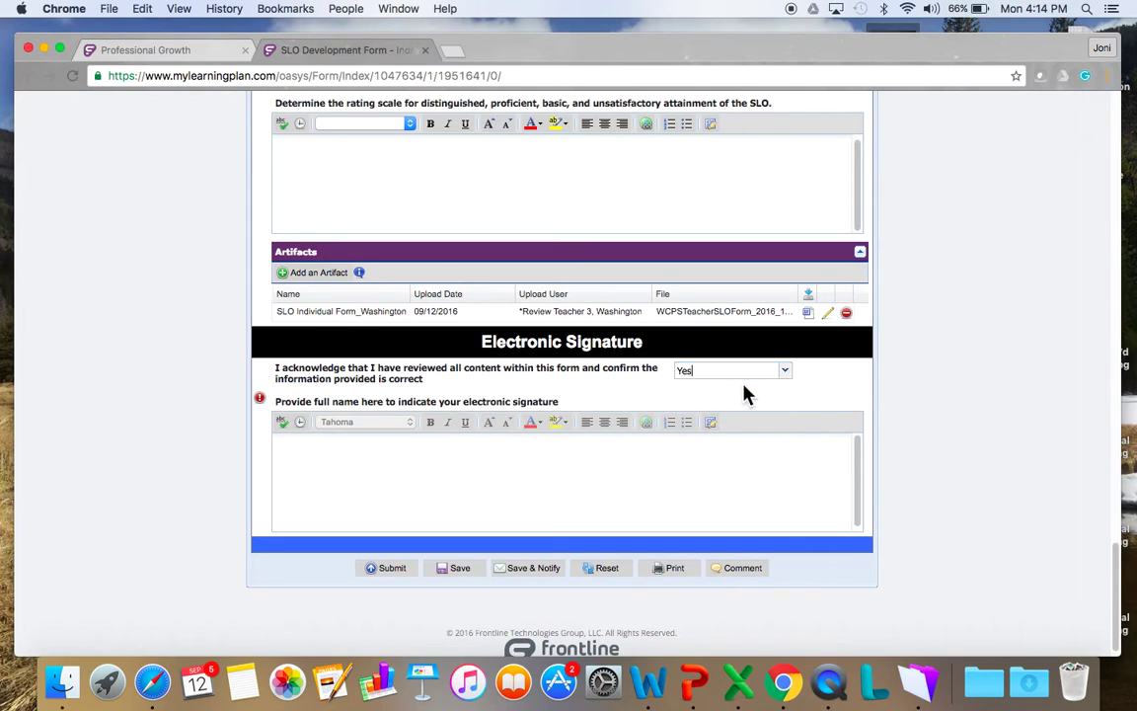
{"action": "left_click", "coordinate": [358, 455]}
{"action": "type", "text": "Jon"}
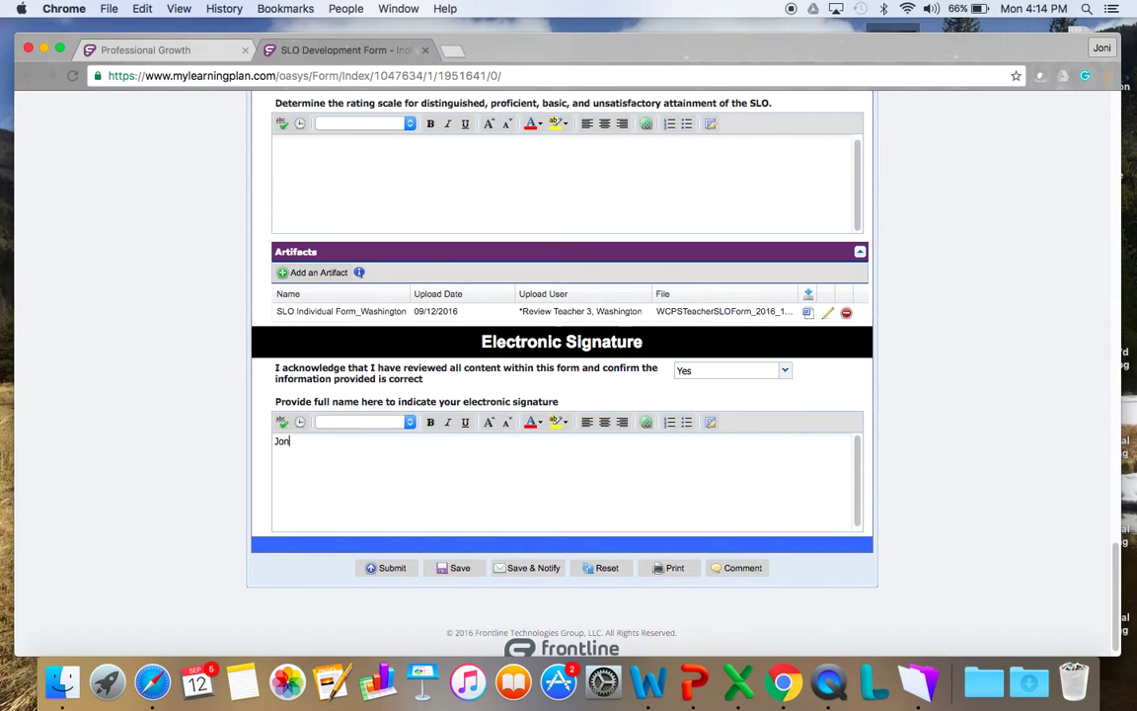
{"action": "key", "text": "BackSpace"}
{"action": "key", "text": "BackSpace"}
{"action": "key", "text": "BackSpace"}
{"action": "type", "text": "Wash"}
{"action": "key", "text": "BackSpace"}
{"action": "type", "text": "hig"}
{"action": "type", "text": "ngton Teac"}
{"action": "type", "text": "her"}
{"action": "left_click", "coordinate": [531, 571]}
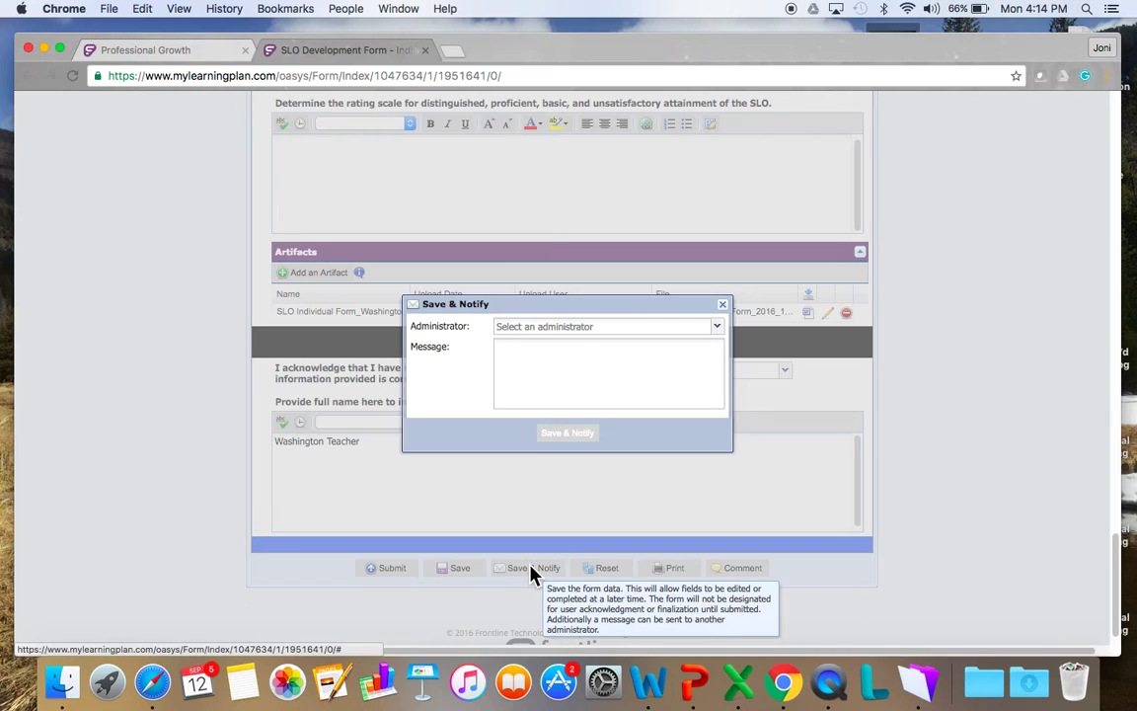
{"action": "left_click", "coordinate": [719, 329]}
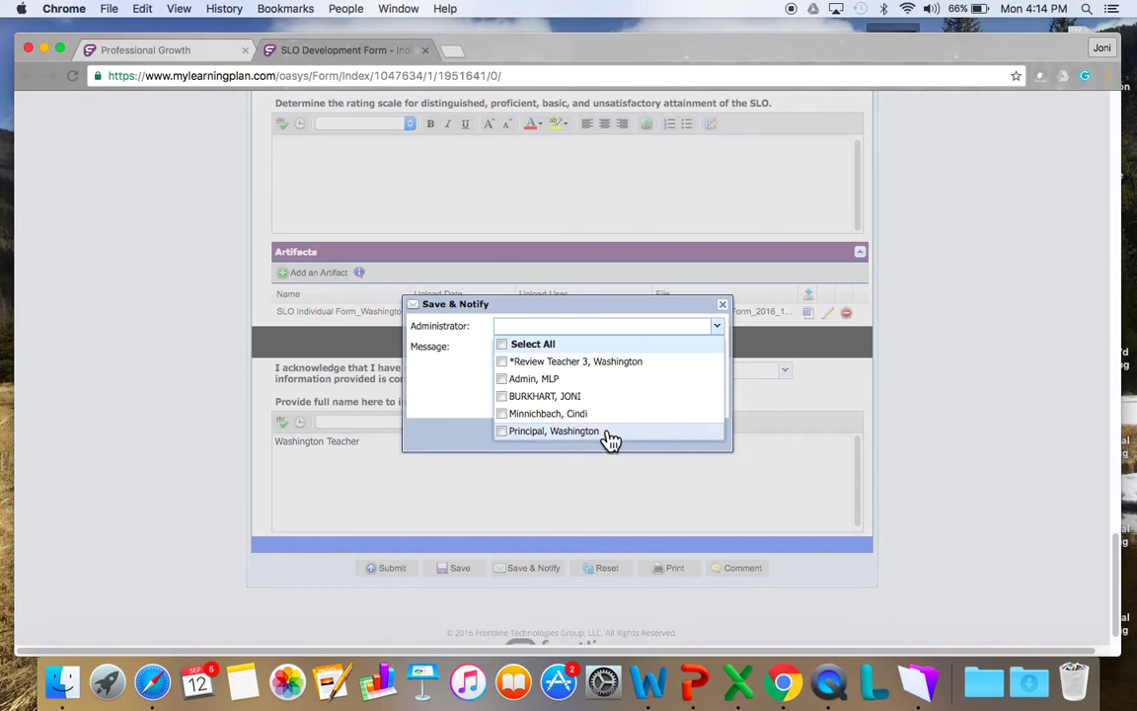
{"action": "left_click", "coordinate": [503, 432]}
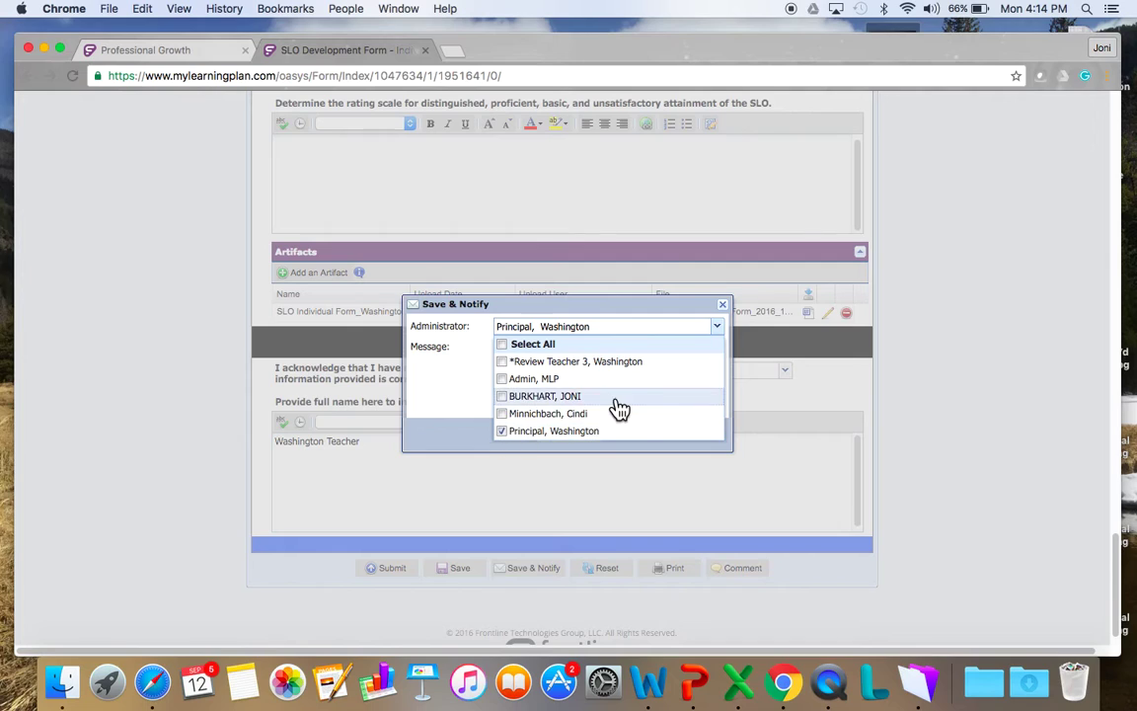
{"action": "left_click", "coordinate": [724, 305]}
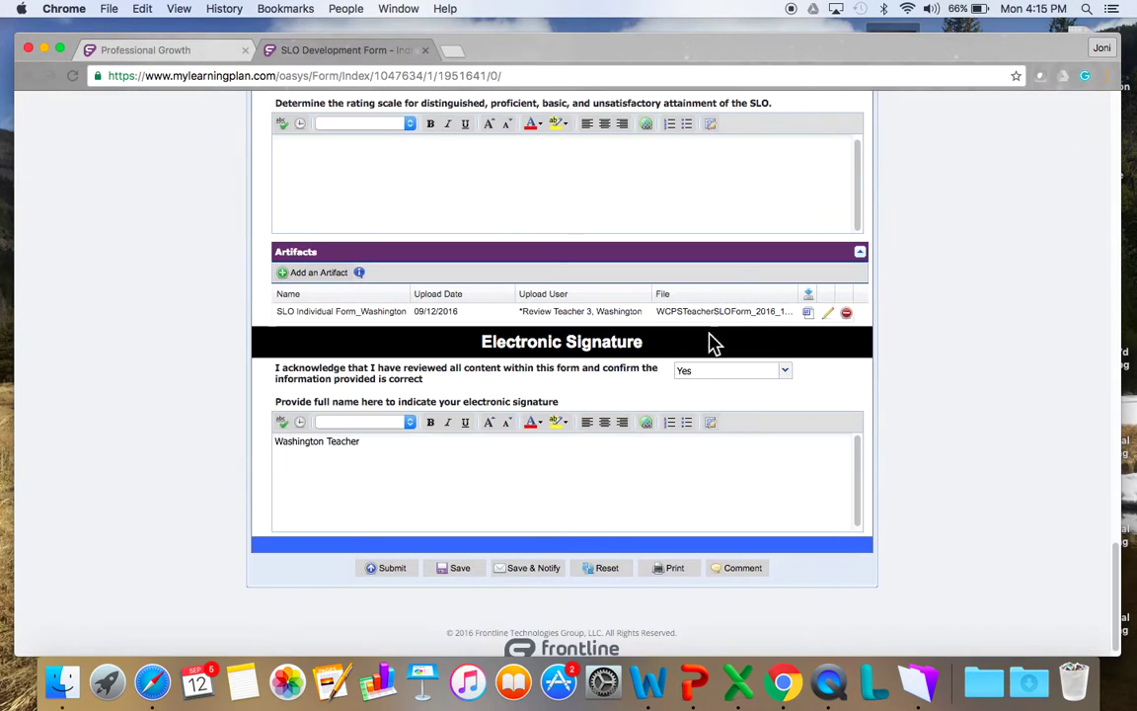
Step: Submit the completed individual SLO Development Form and confirm the submission
{"action": "left_click", "coordinate": [392, 568]}
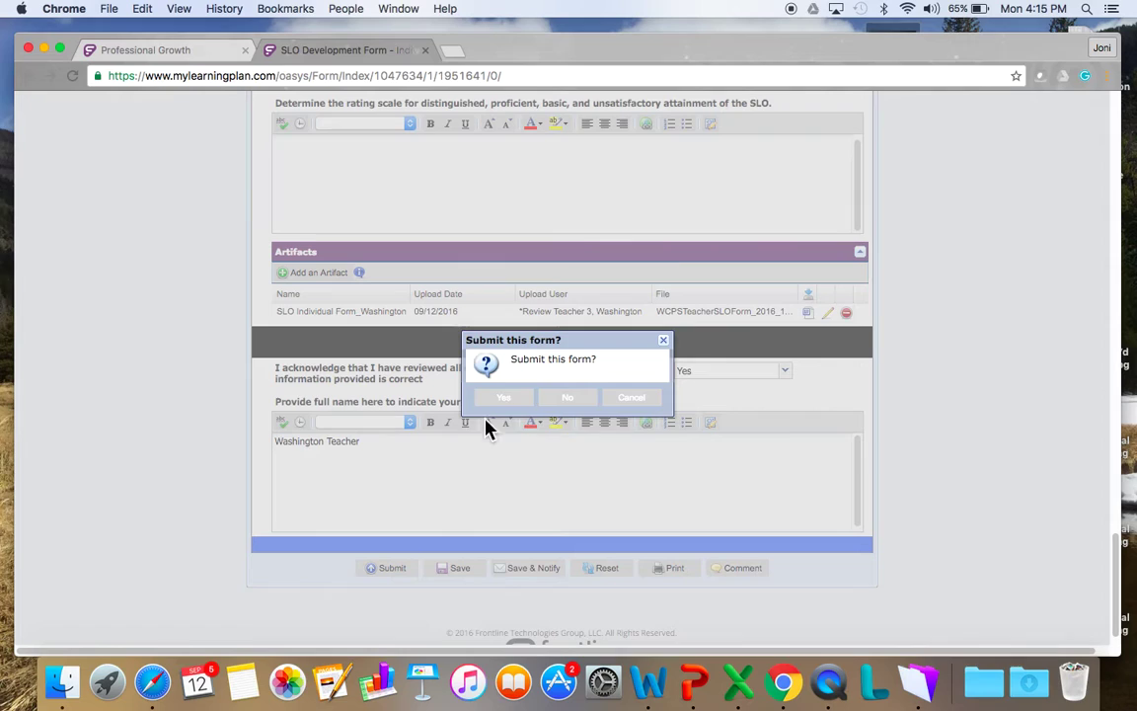
{"action": "left_click", "coordinate": [511, 399]}
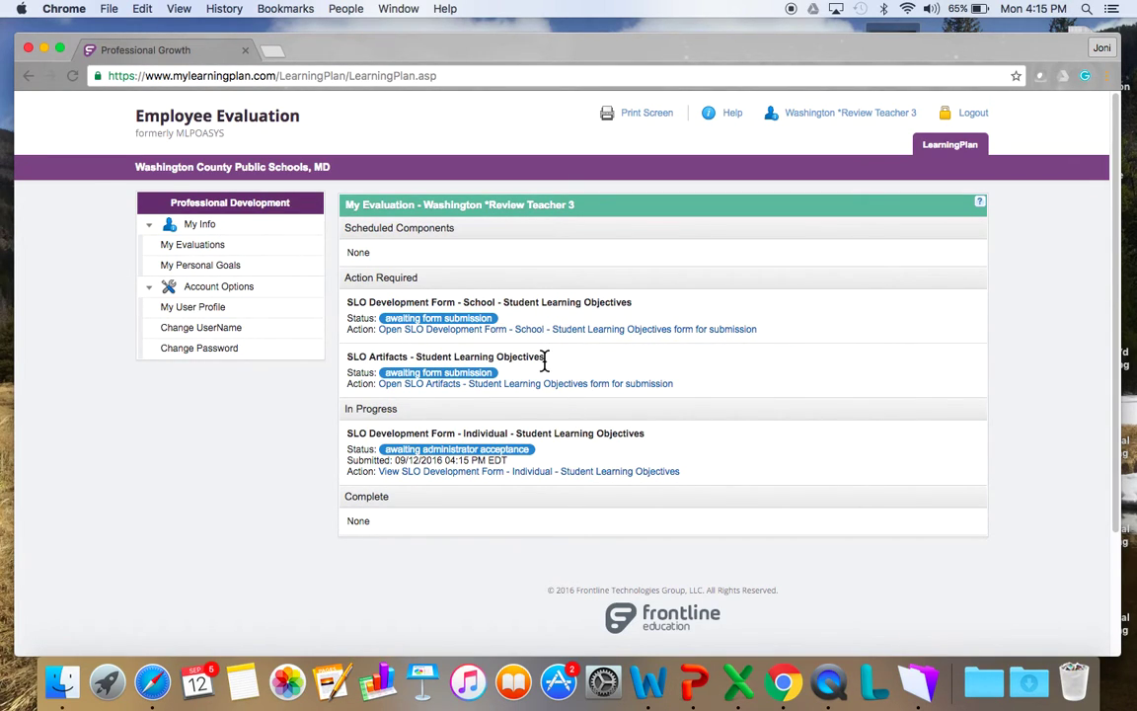
Step: Open the school SLO Development Form for submission and enter "vmc" as the long-term academic goal summary
{"action": "left_click", "coordinate": [501, 330]}
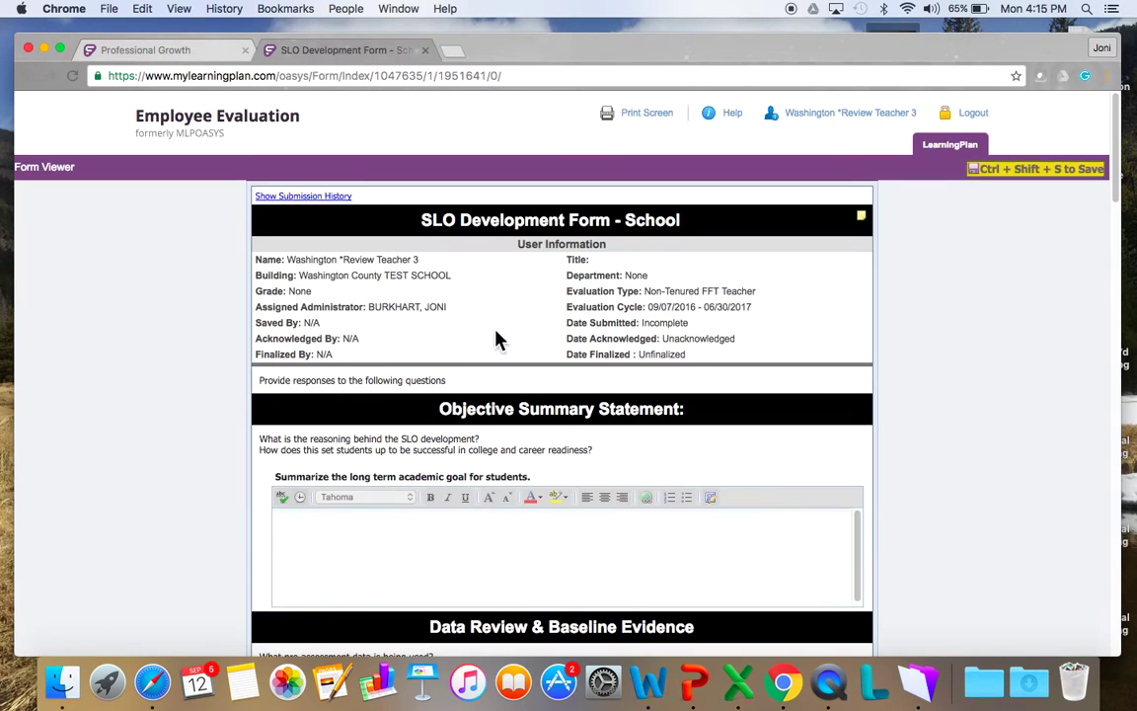
{"action": "scroll", "coordinate": [497, 341], "scroll_direction": "down", "scroll_amount": 1}
{"action": "scroll", "coordinate": [496, 341], "scroll_direction": "down", "scroll_amount": 3}
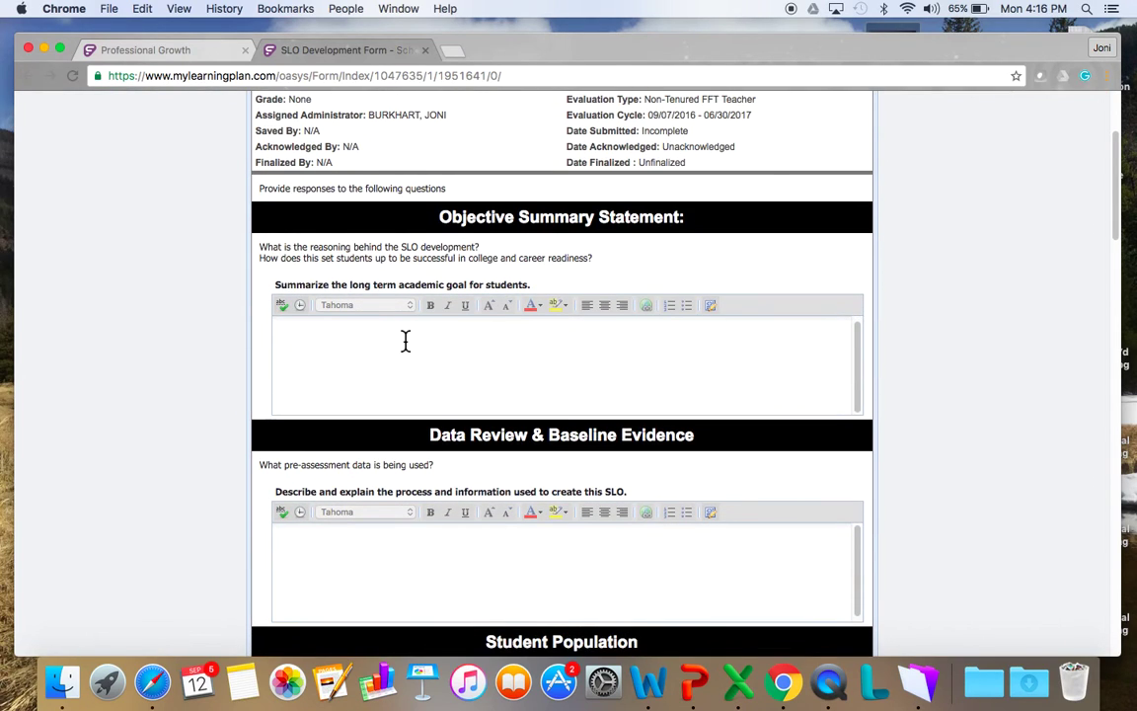
{"action": "left_click", "coordinate": [405, 340]}
{"action": "type", "text": "vmc"}
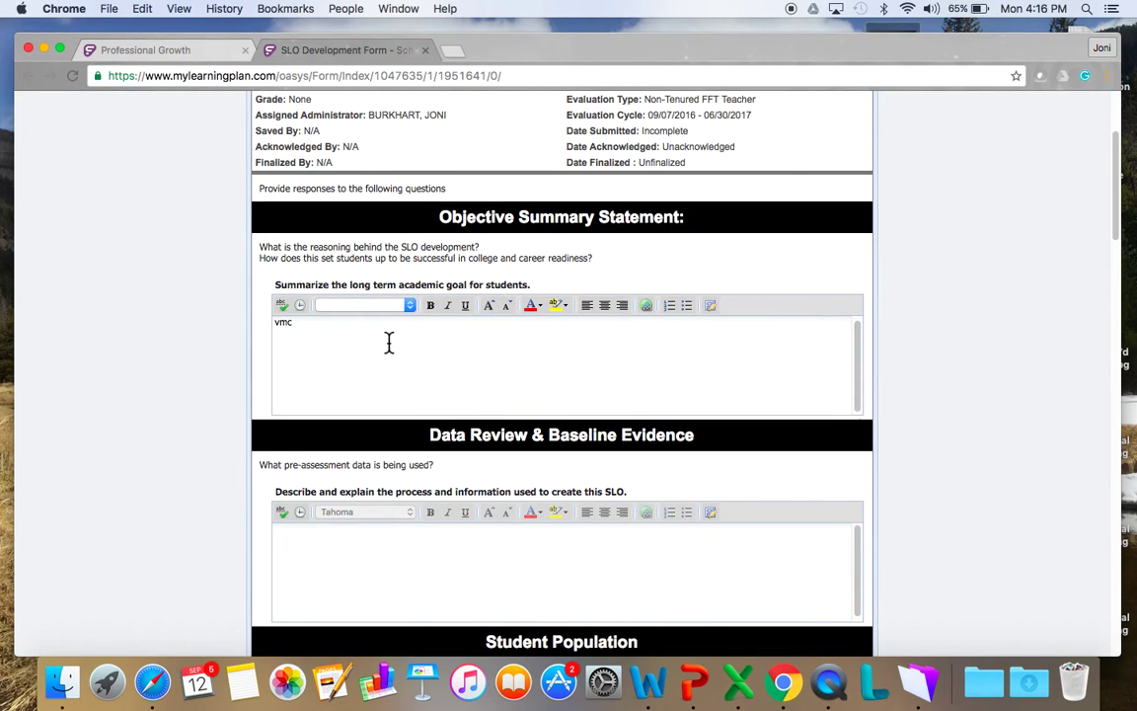
Step: Look over the school form's rating scale, artifacts and electronic signature sections, and close the form without saving
{"action": "left_click_drag", "start_coordinate": [1116, 228], "coordinate": [1126, 632]}
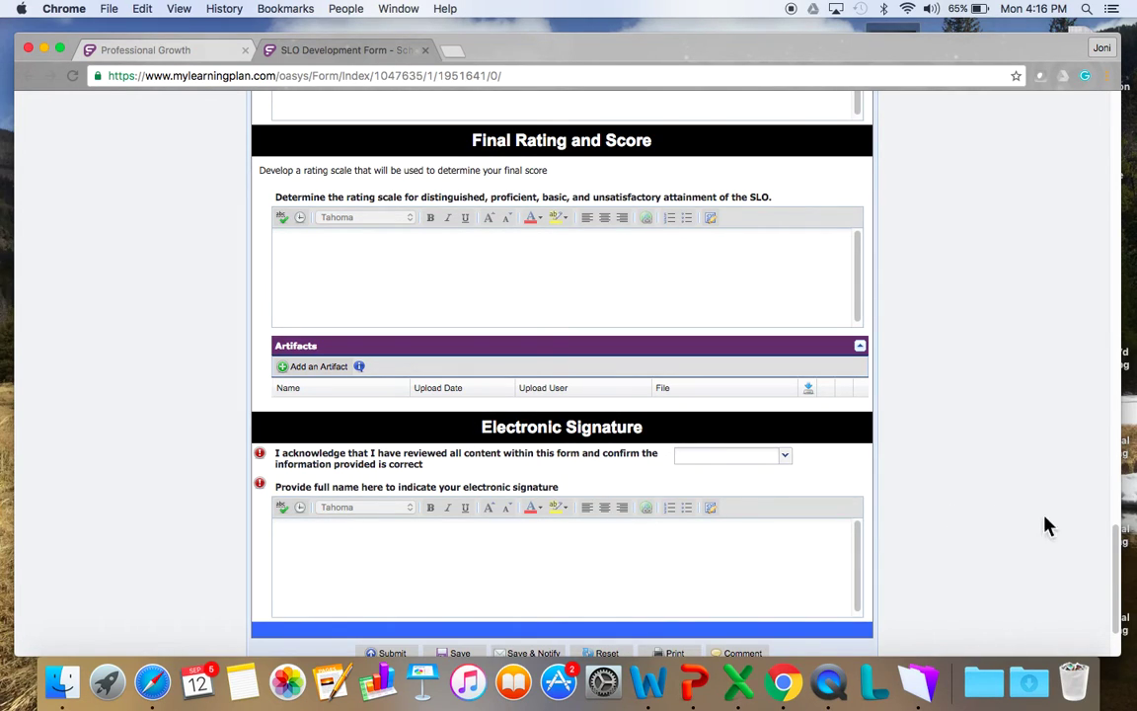
{"action": "scroll", "coordinate": [1118, 575], "scroll_direction": "down", "scroll_amount": 2}
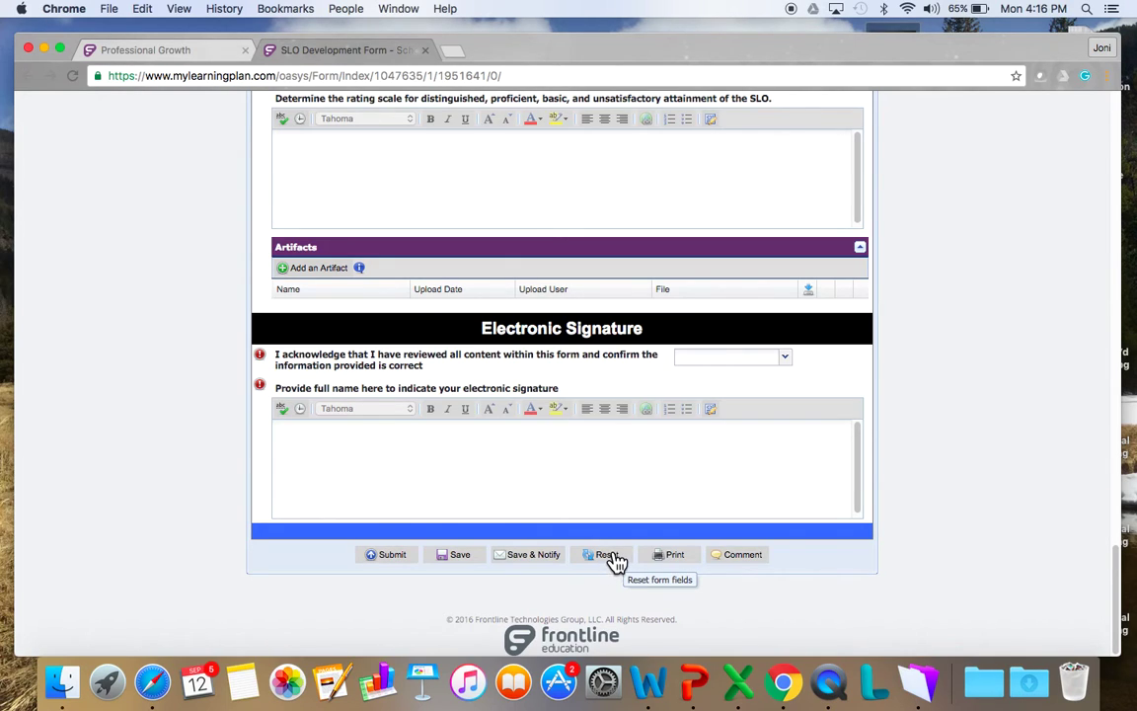
{"action": "mouse_move", "coordinate": [1115, 567]}
{"action": "left_mouse_down"}
{"action": "mouse_move", "coordinate": [1091, 280]}
{"action": "mouse_move", "coordinate": [1053, 165]}
{"action": "left_mouse_up"}
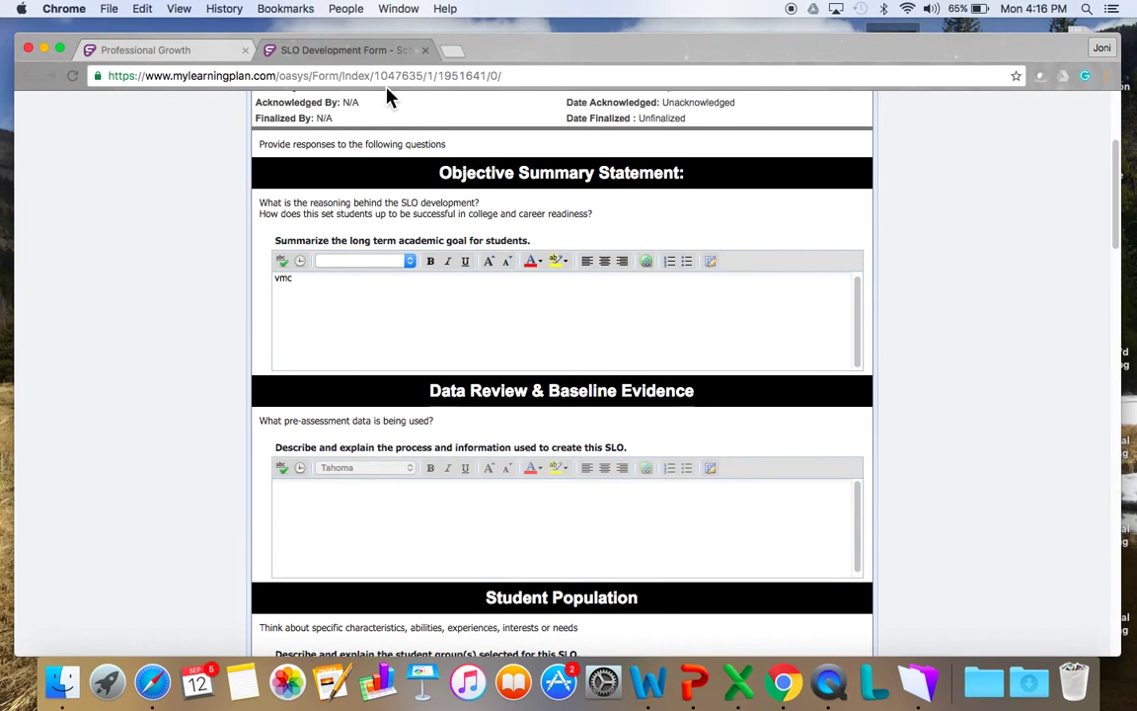
{"action": "left_click", "coordinate": [426, 50]}
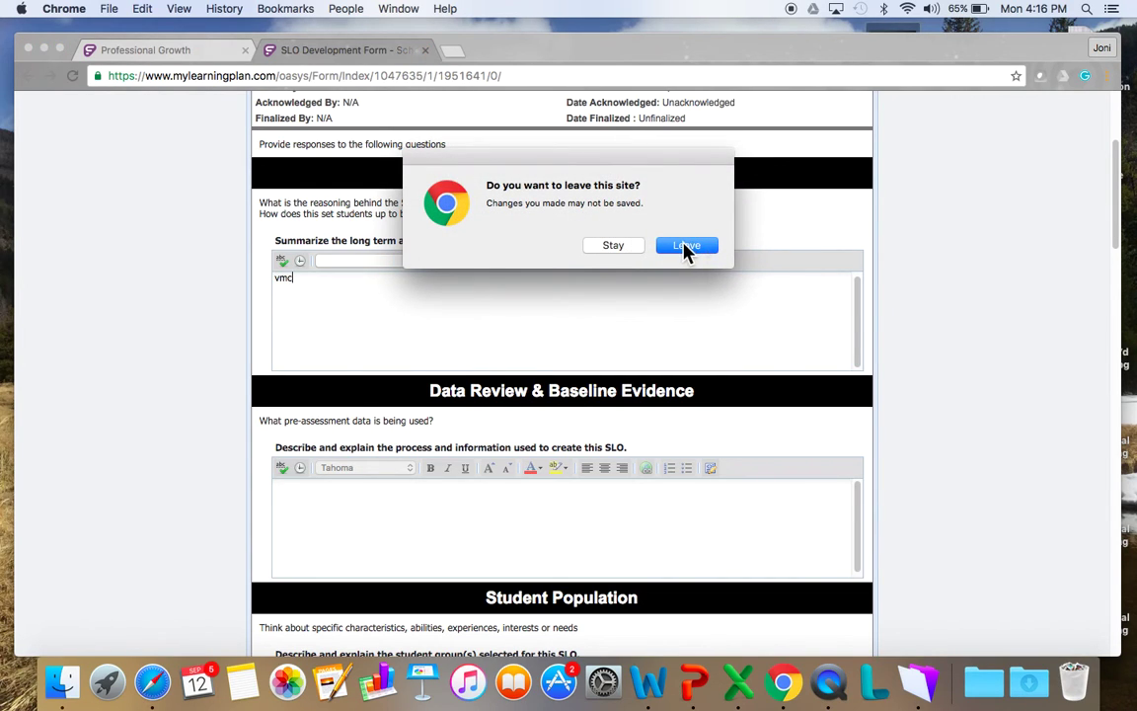
{"action": "left_click", "coordinate": [685, 249]}
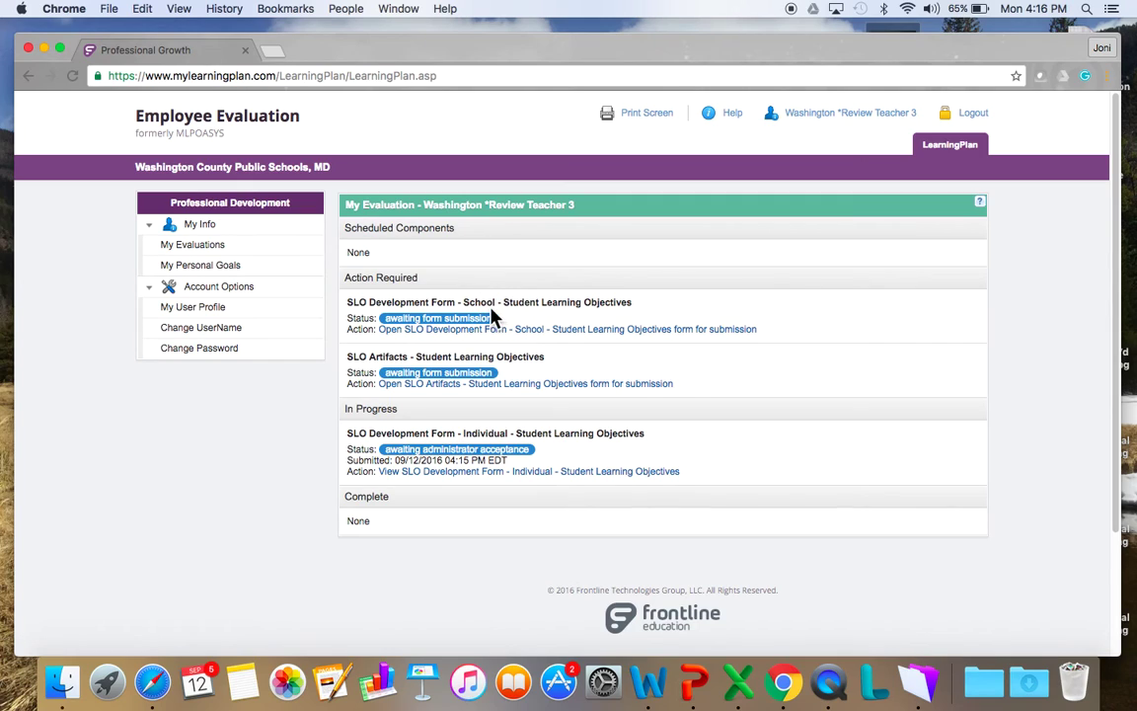
Step: Open the SLO Artifacts form and view the artifact upload fields, closing them without adding a file
{"action": "left_click", "coordinate": [444, 385]}
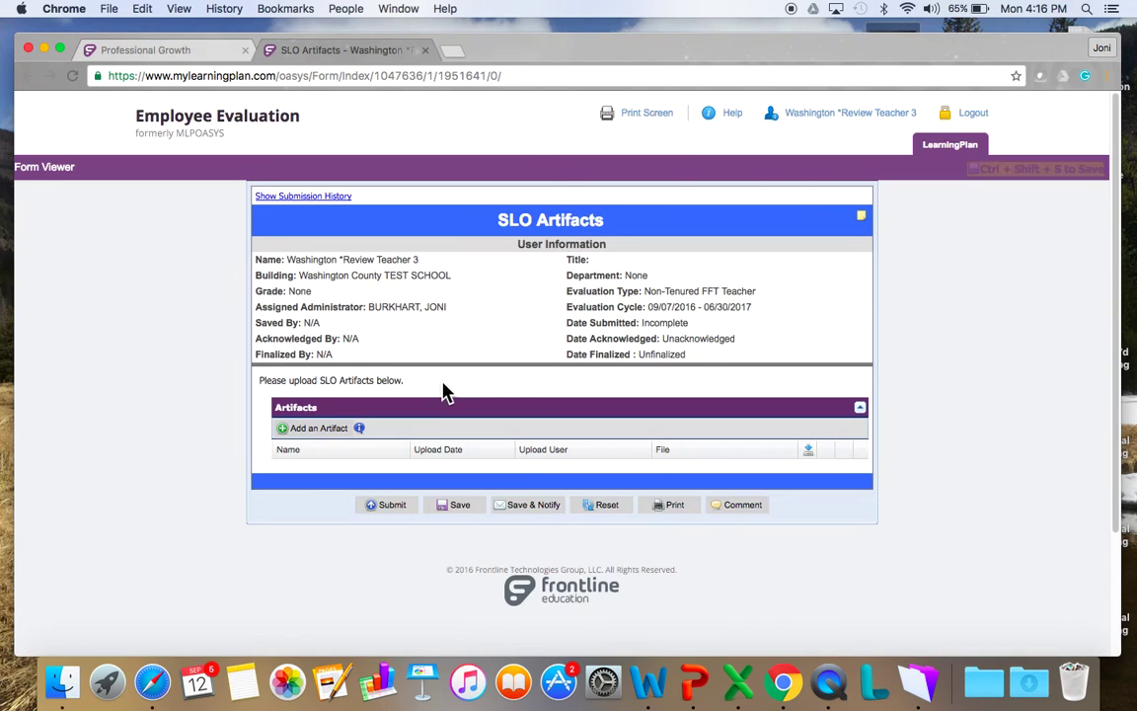
{"action": "left_click", "coordinate": [316, 431]}
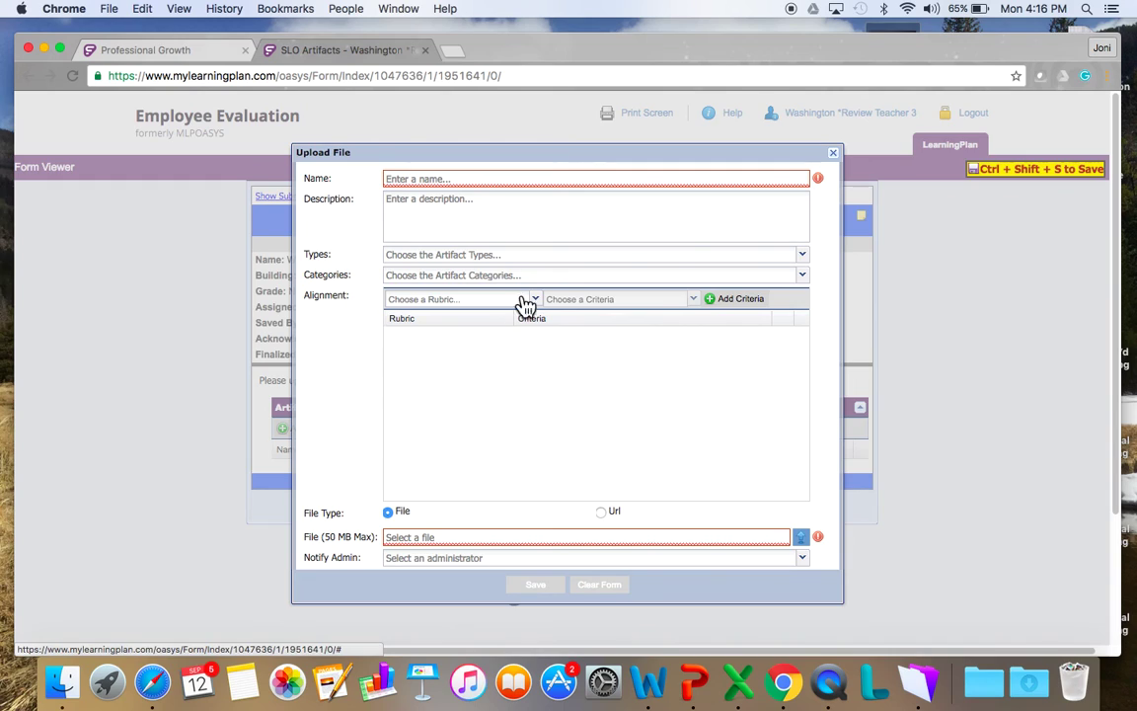
{"action": "left_click", "coordinate": [611, 183]}
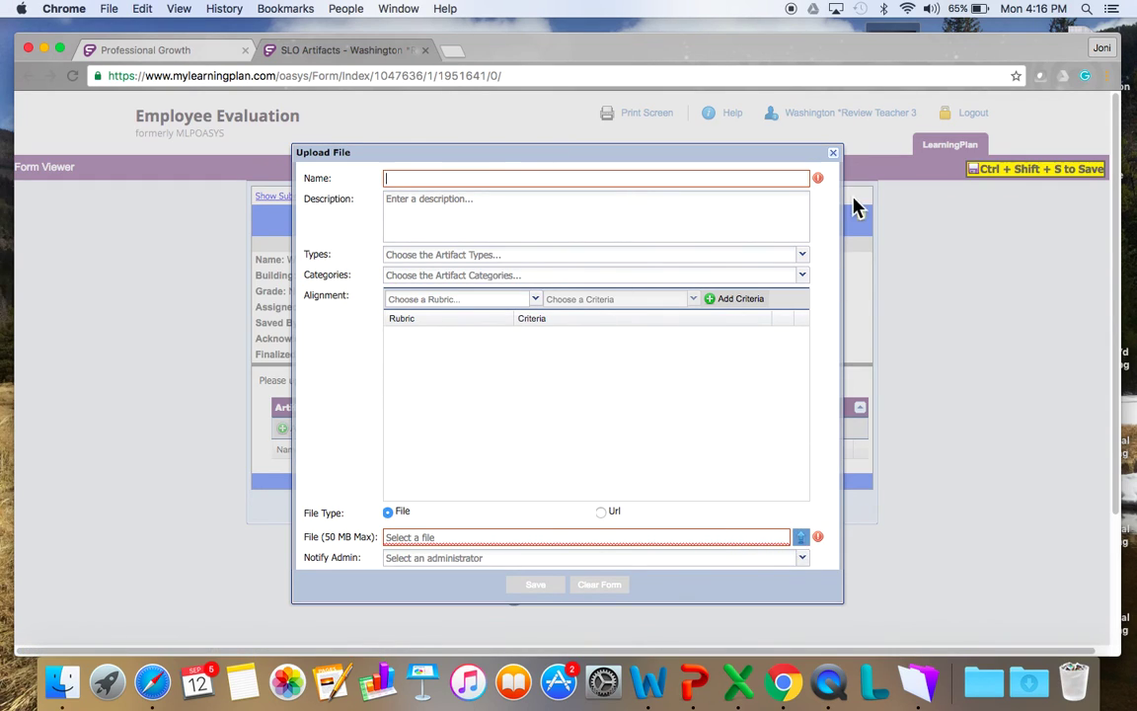
{"action": "left_click", "coordinate": [834, 154]}
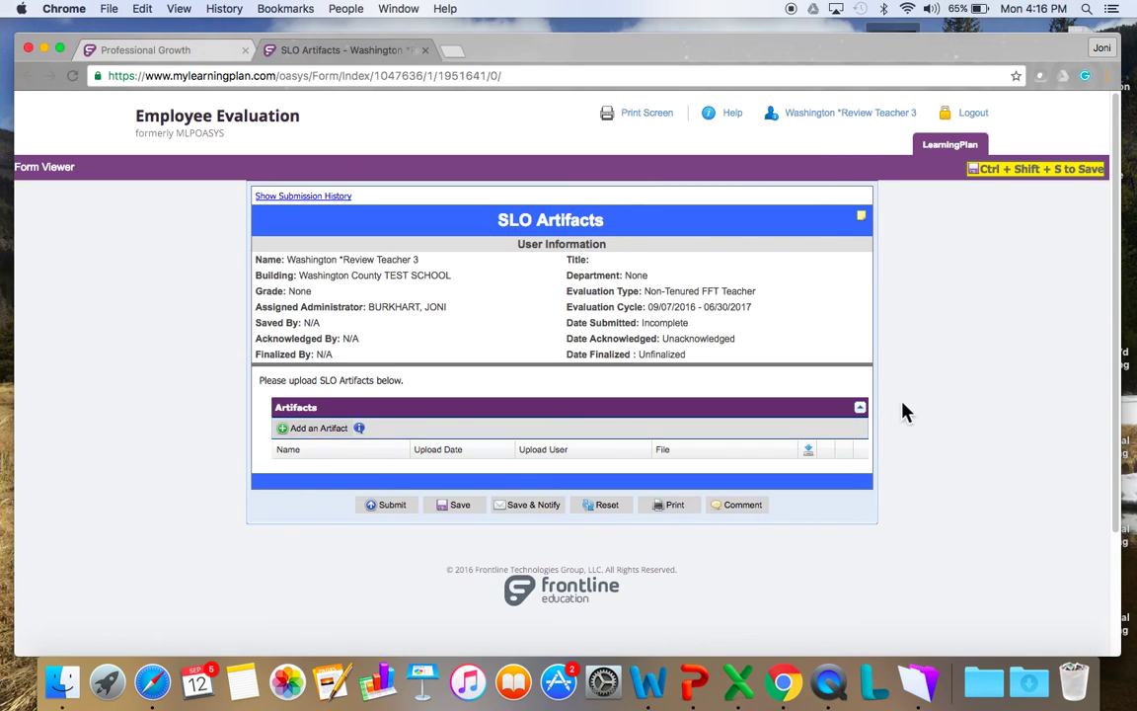